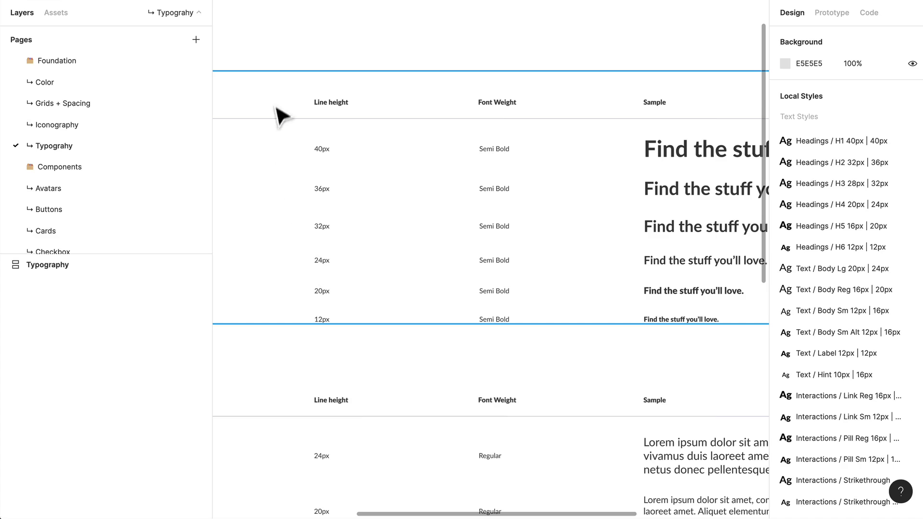
- Examine the Headings table from its style names and font sizes across to the sample text
{"action": "left_click_drag", "start_coordinate": [311, 244], "coordinate": [459, 235]}
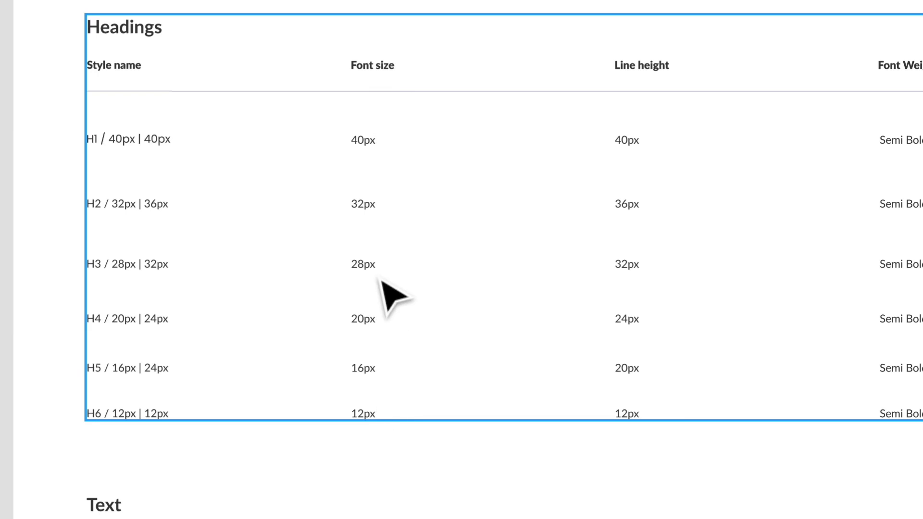
{"action": "key", "text": "space"}
{"action": "left_click_drag", "start_coordinate": [657, 440], "coordinate": [447, 460]}
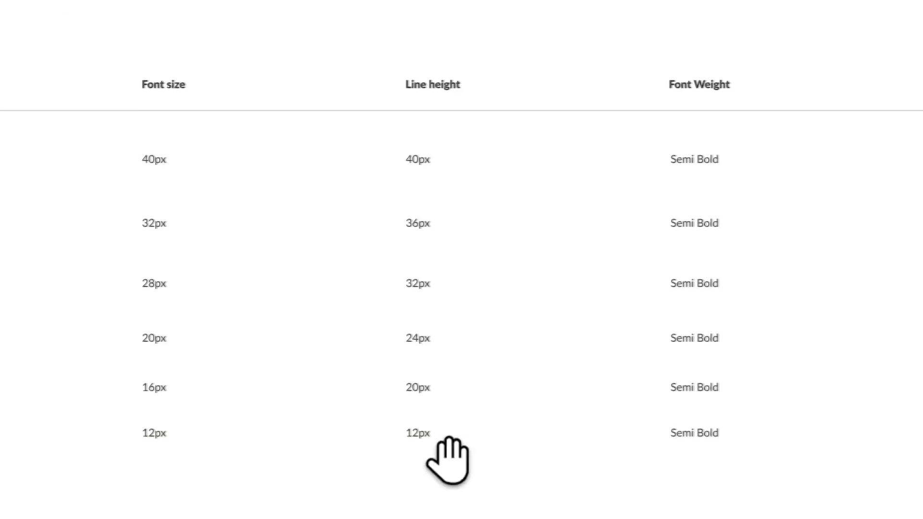
{"action": "key", "text": "space"}
{"action": "left_click_drag", "start_coordinate": [675, 413], "coordinate": [292, 417]}
{"action": "left_click", "coordinate": [266, 375]}
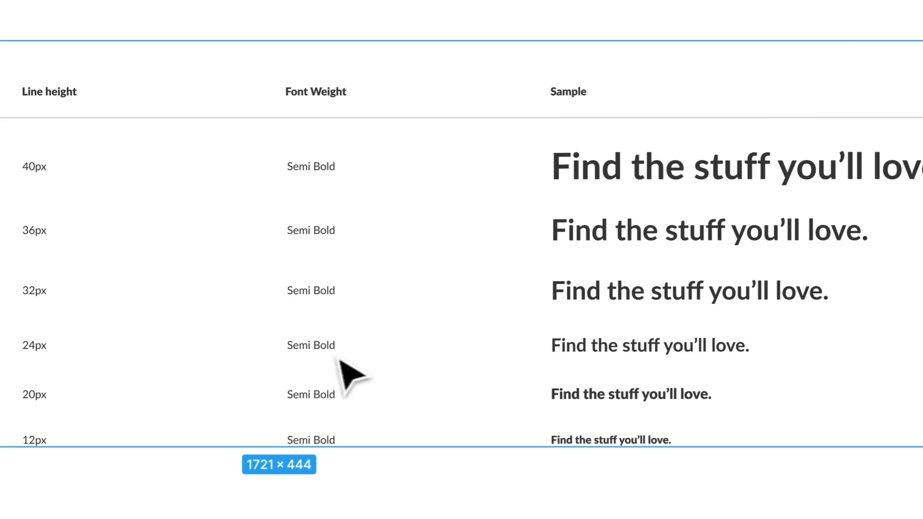
{"action": "left_click_drag", "start_coordinate": [731, 346], "coordinate": [383, 377]}
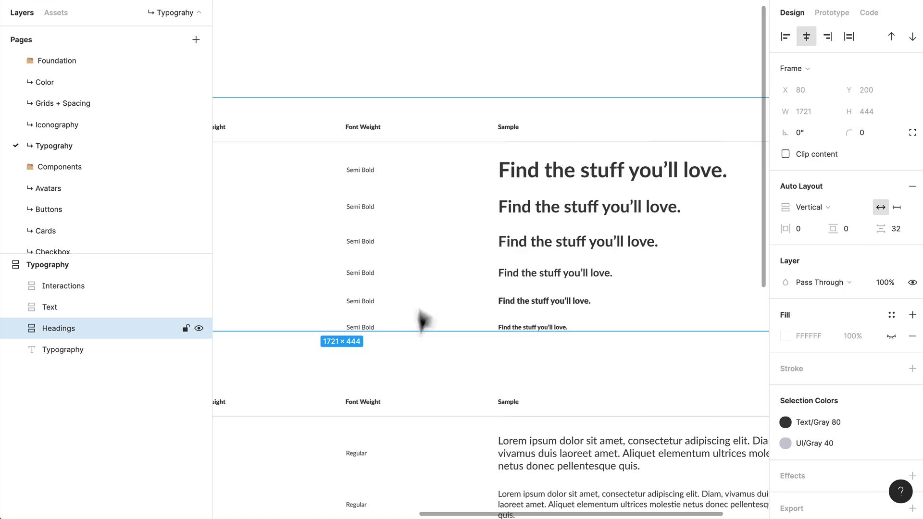
{"action": "left_click", "coordinate": [446, 359]}
{"action": "left_click_drag", "start_coordinate": [389, 303], "coordinate": [698, 246]}
{"action": "left_click_drag", "start_coordinate": [496, 292], "coordinate": [516, 363]}
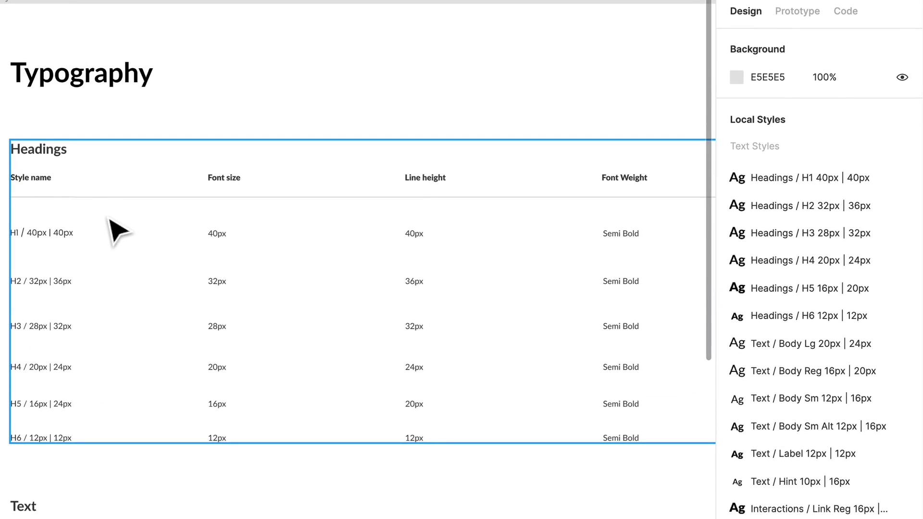
{"action": "scroll", "coordinate": [62, 240], "scroll_direction": "down", "scroll_amount": 1}
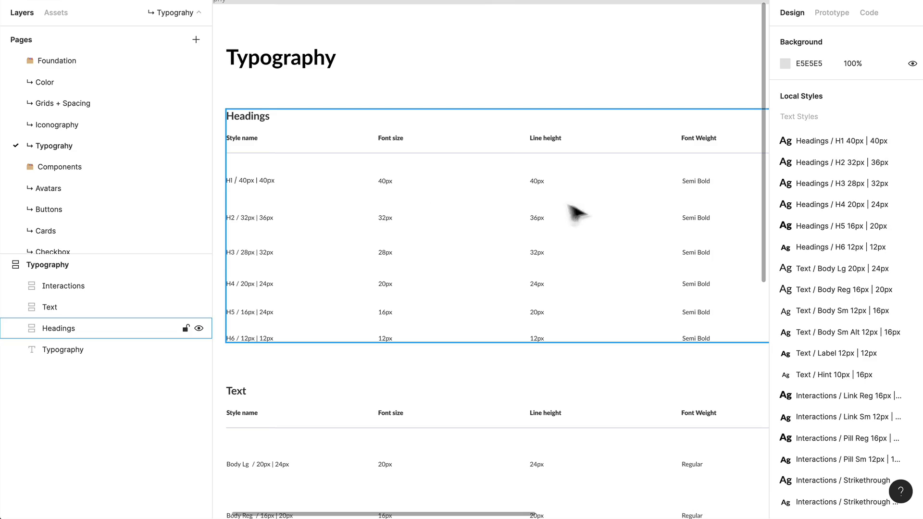
- Select the Headings frame and review its font size, line height, font weight and sample columns
{"action": "right_click", "coordinate": [574, 211]}
{"action": "left_click", "coordinate": [463, 222]}
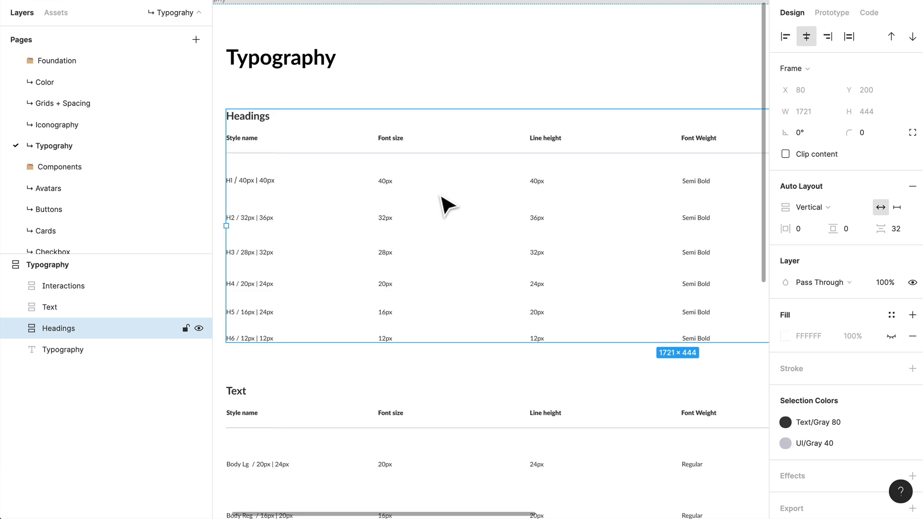
{"action": "scroll", "coordinate": [550, 232], "scroll_direction": "right", "scroll_amount": 6}
{"action": "scroll", "coordinate": [486, 243], "scroll_direction": "right", "scroll_amount": 4}
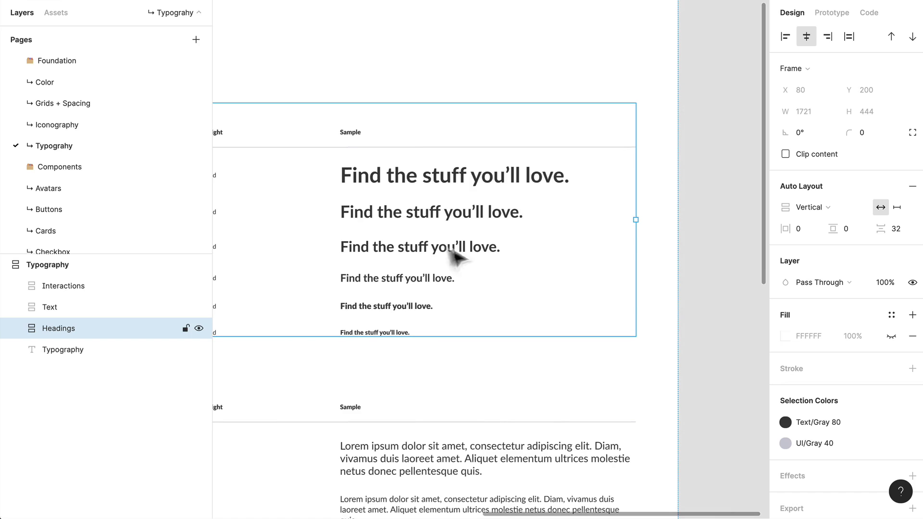
{"action": "left_click_drag", "start_coordinate": [361, 280], "coordinate": [625, 277]}
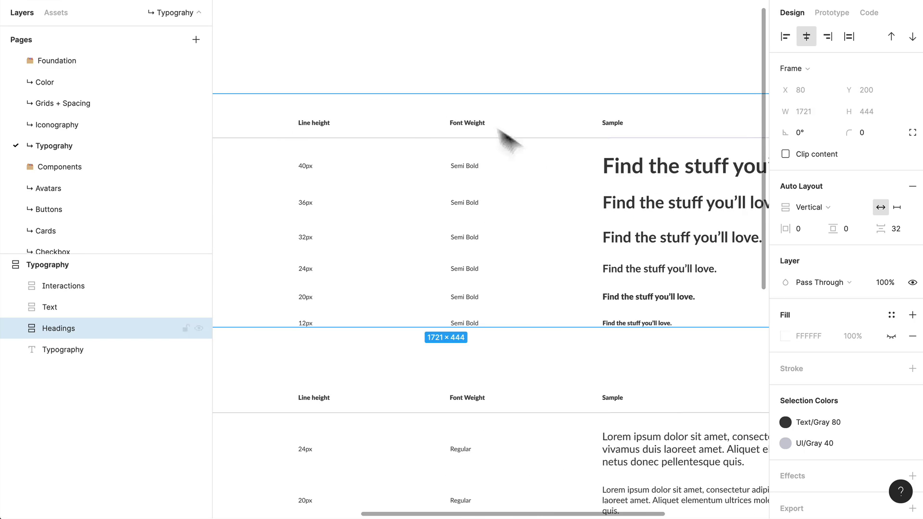
{"action": "left_click_drag", "start_coordinate": [351, 252], "coordinate": [490, 274]}
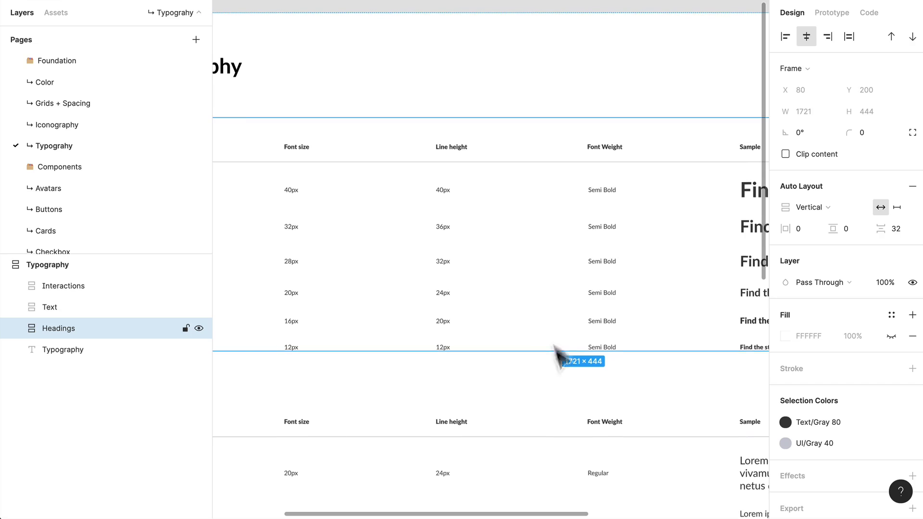
{"action": "scroll", "coordinate": [414, 322], "scroll_direction": "up", "scroll_amount": 1}
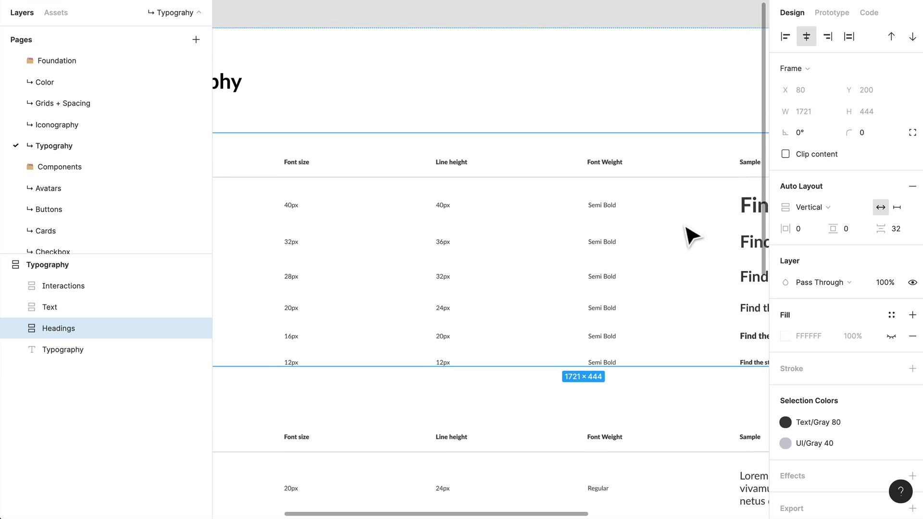
{"action": "left_click_drag", "start_coordinate": [690, 235], "coordinate": [643, 247]}
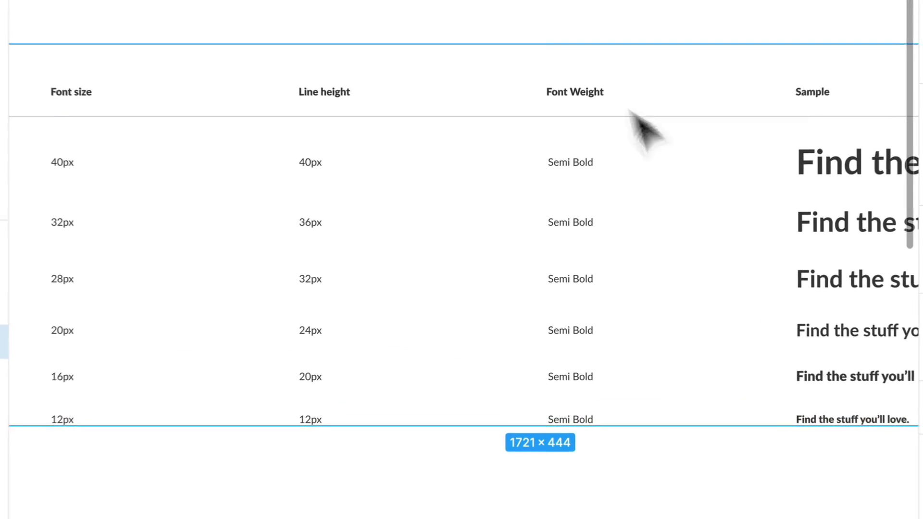
{"action": "left_click_drag", "start_coordinate": [500, 204], "coordinate": [716, 208]}
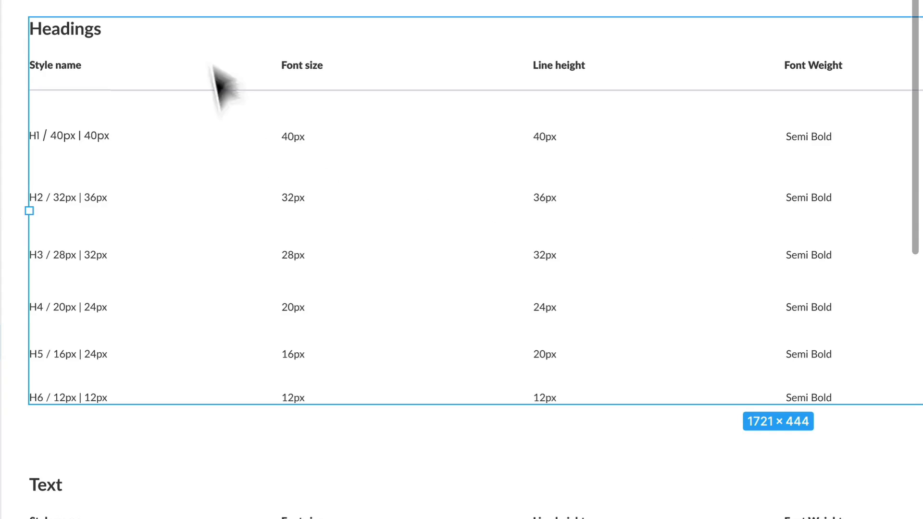
{"action": "scroll", "coordinate": [464, 202], "scroll_direction": "down", "scroll_amount": 1}
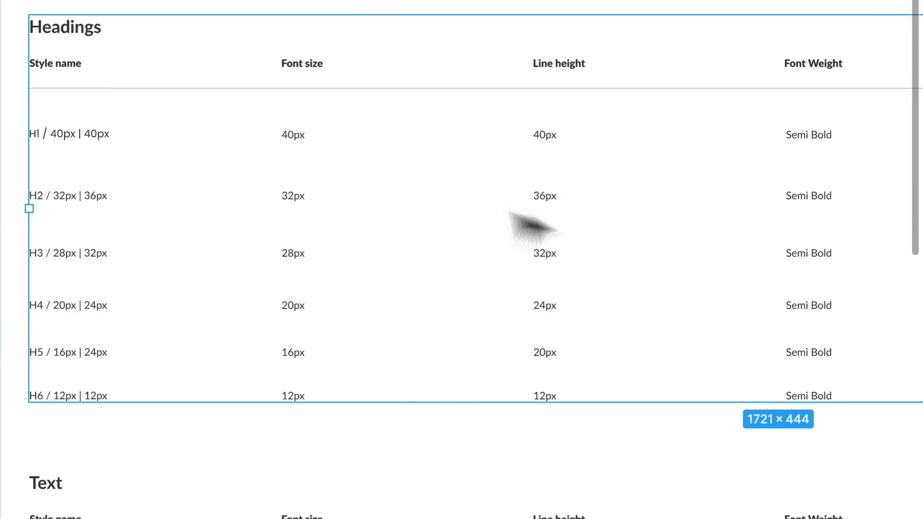
{"action": "scroll", "coordinate": [514, 216], "scroll_direction": "right", "scroll_amount": 5}
{"action": "scroll", "coordinate": [514, 217], "scroll_direction": "down", "scroll_amount": 2}
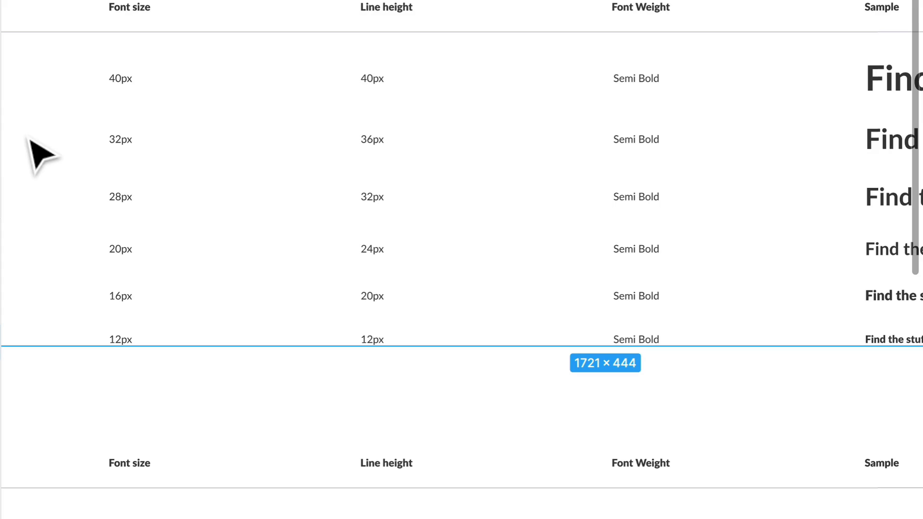
{"action": "scroll", "coordinate": [288, 94], "scroll_direction": "down", "scroll_amount": 1}
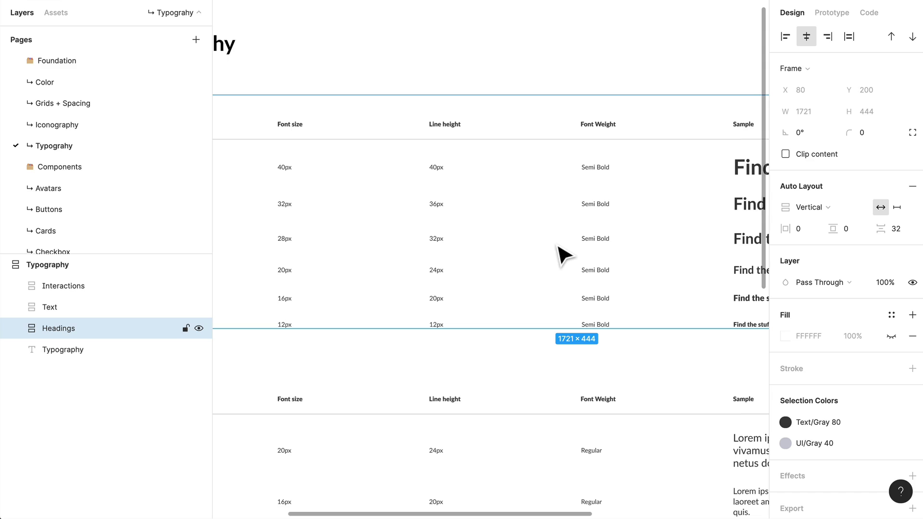
{"action": "scroll", "coordinate": [606, 271], "scroll_direction": "right", "scroll_amount": 5}
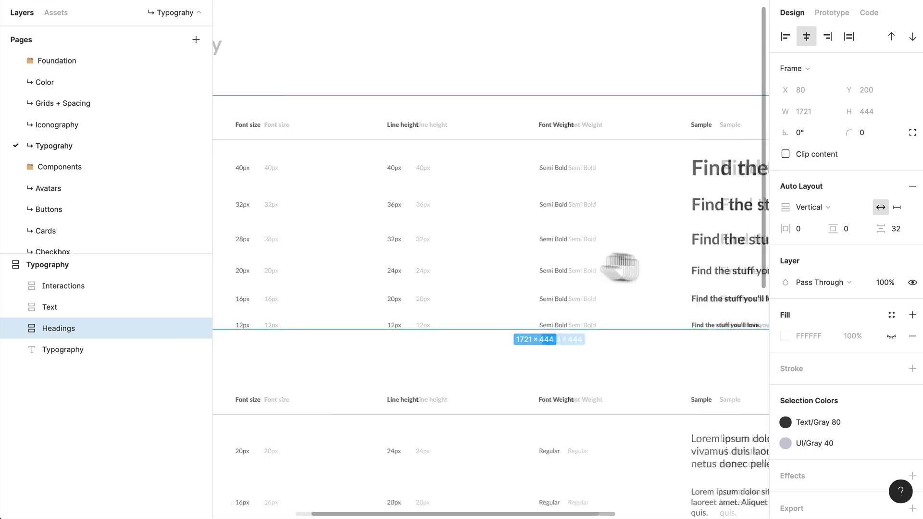
- Deselect the Headings frame and compare its font weights with the sample text
{"action": "left_click", "coordinate": [566, 82]}
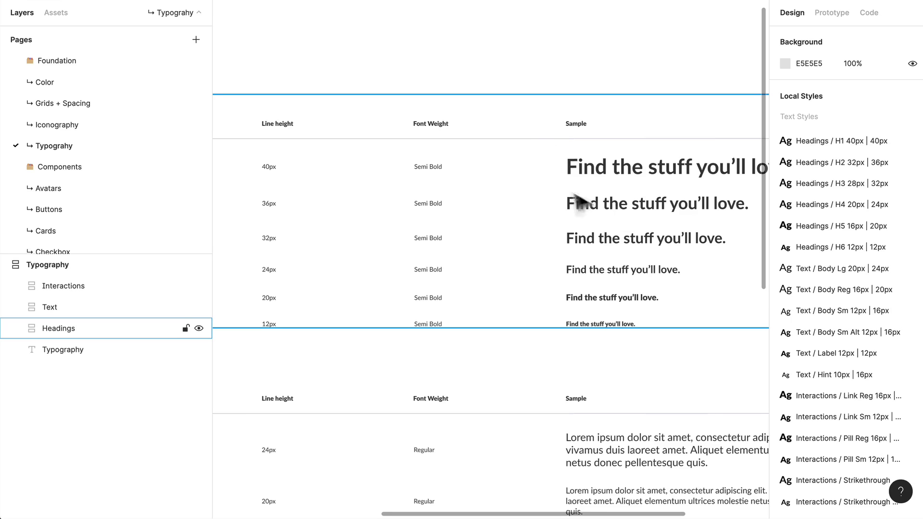
{"action": "left_click_drag", "start_coordinate": [635, 232], "coordinate": [491, 243]}
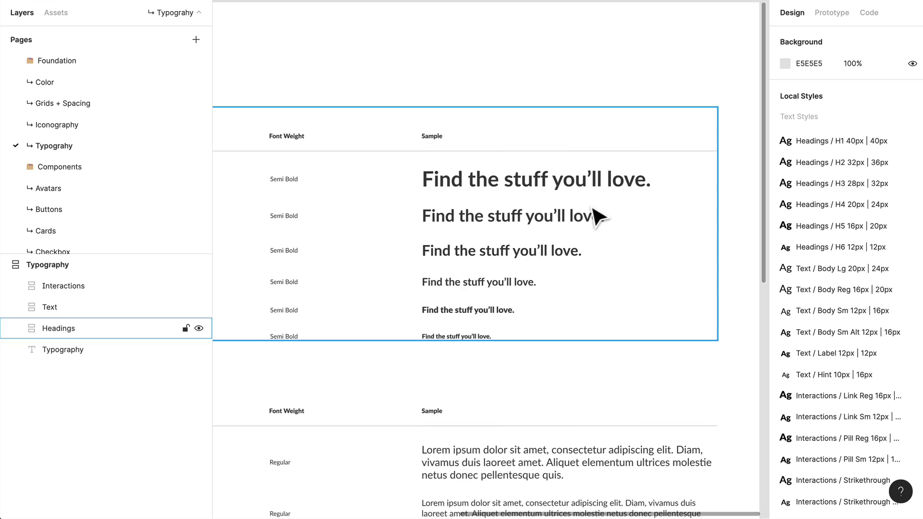
{"action": "scroll", "coordinate": [672, 190], "scroll_direction": "down", "scroll_amount": 1}
{"action": "scroll", "coordinate": [666, 194], "scroll_direction": "up", "scroll_amount": 1}
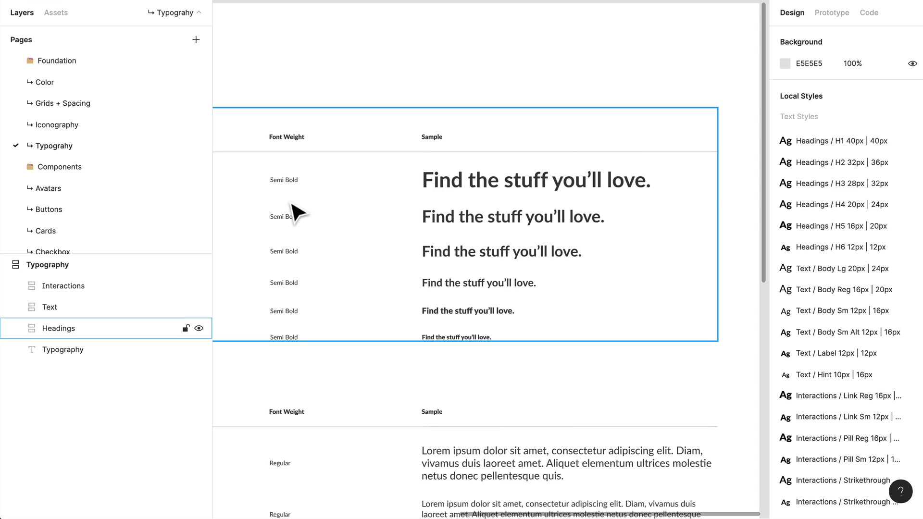
{"action": "scroll", "coordinate": [443, 219], "scroll_direction": "up", "scroll_amount": 1}
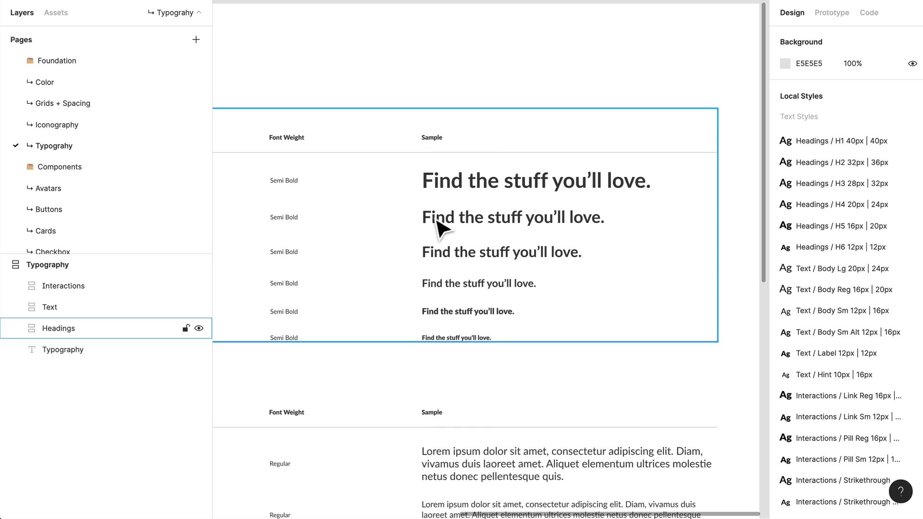
{"action": "scroll", "coordinate": [529, 250], "scroll_direction": "left", "scroll_amount": 5}
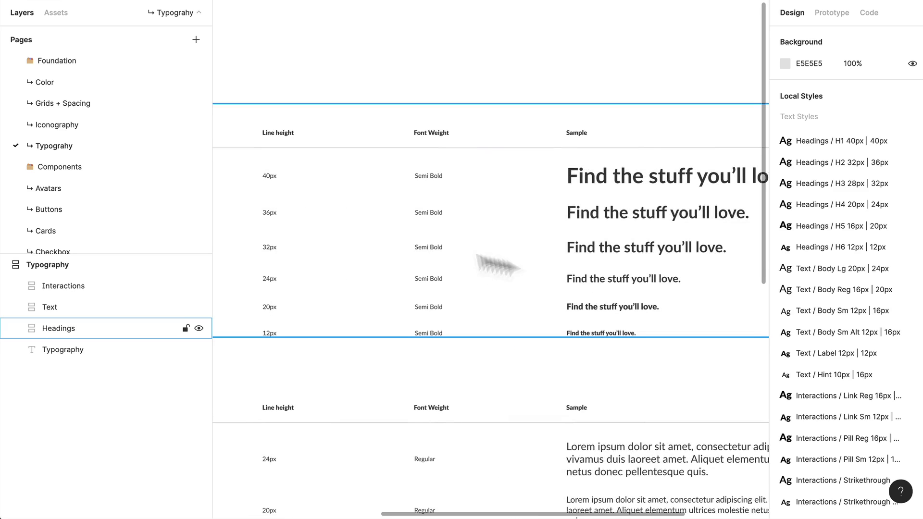
- Inspect the H1 row, its line height text and the H2 row in the Headings table
{"action": "double_click", "coordinate": [635, 181]}
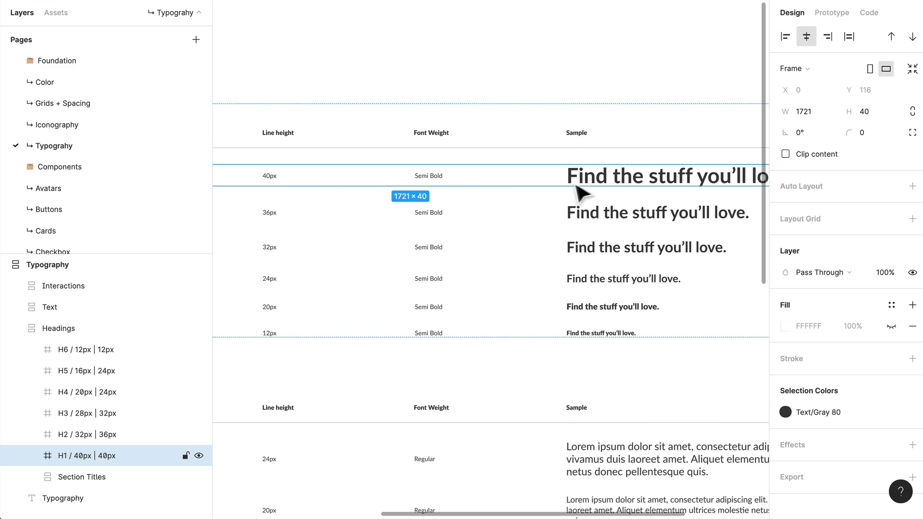
{"action": "left_click_drag", "start_coordinate": [639, 222], "coordinate": [775, 207]}
{"action": "left_click_drag", "start_coordinate": [590, 226], "coordinate": [694, 227]}
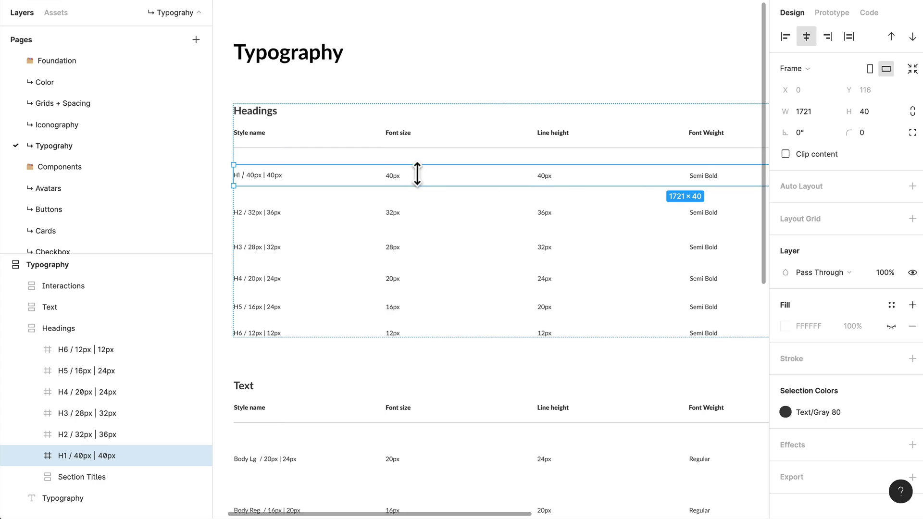
{"action": "double_click", "coordinate": [545, 174]}
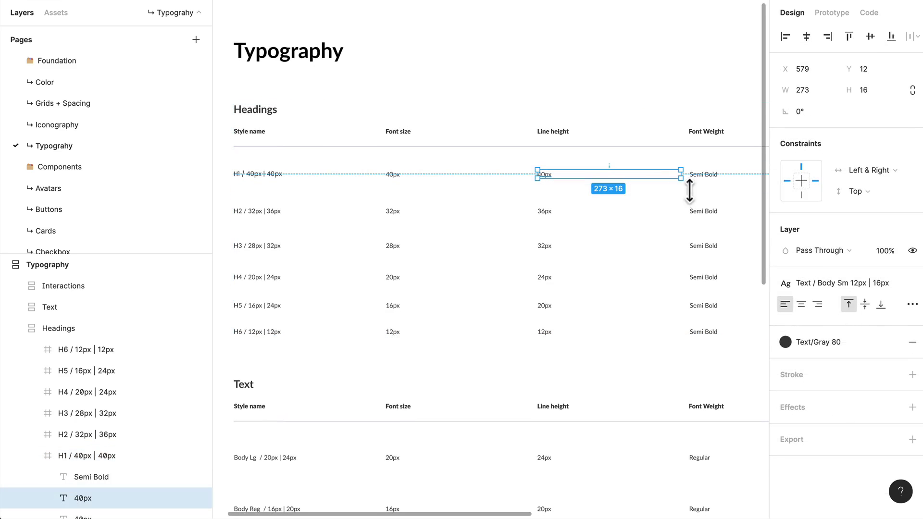
{"action": "left_click", "coordinate": [692, 211]}
{"action": "left_click_drag", "start_coordinate": [702, 206], "coordinate": [507, 227]}
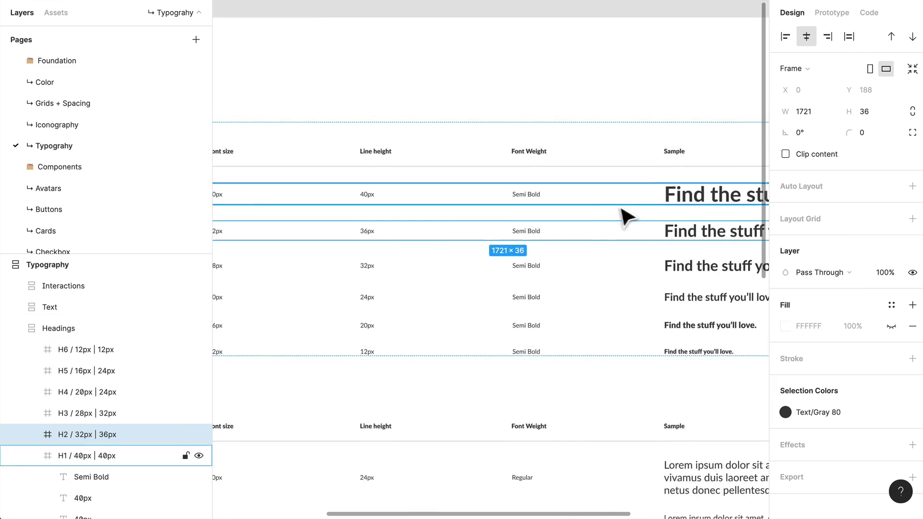
- Select the H1 sample text and inspect its CSS code, then return to its design properties
{"action": "scroll", "coordinate": [625, 216], "scroll_direction": "right", "scroll_amount": 5}
{"action": "double_click", "coordinate": [604, 212]}
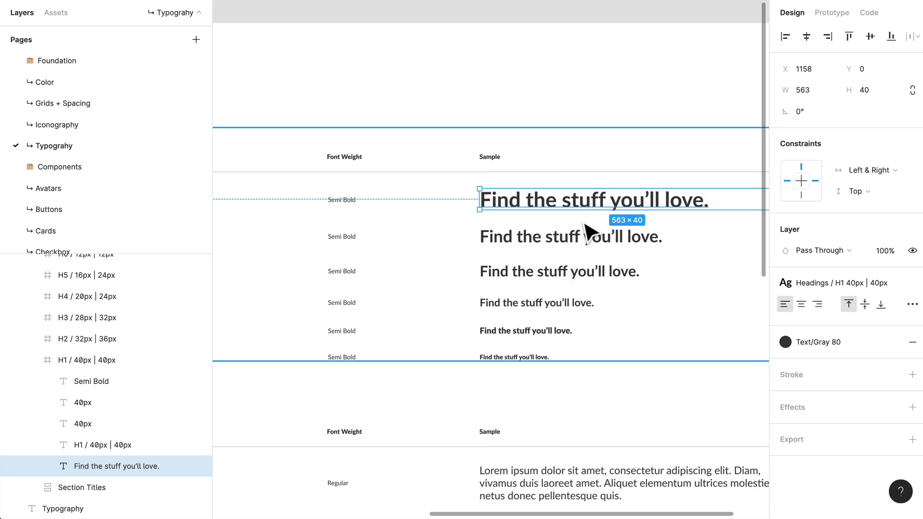
{"action": "left_click", "coordinate": [869, 17]}
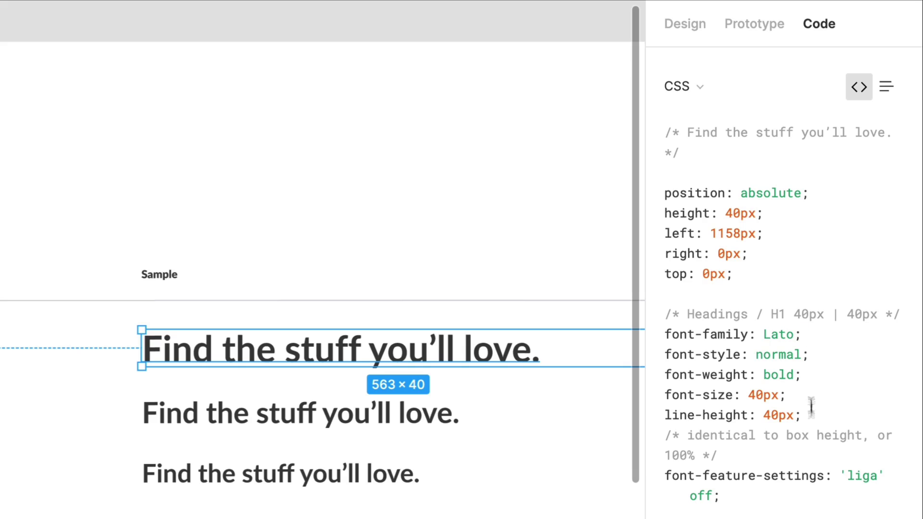
{"action": "key", "text": "alt"}
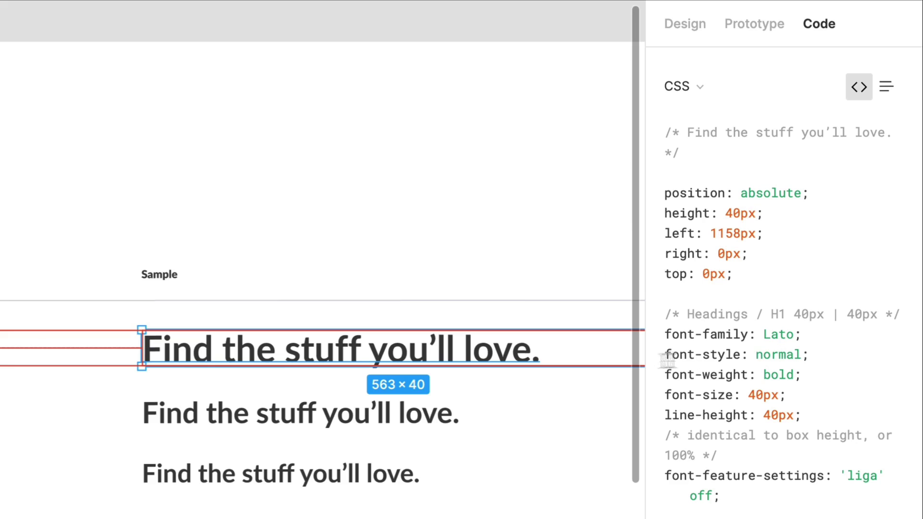
{"action": "left_click", "coordinate": [681, 28]}
- Compare the line heights and sample text of heading rows H1 to H6
{"action": "left_click_drag", "start_coordinate": [178, 348], "coordinate": [372, 193]}
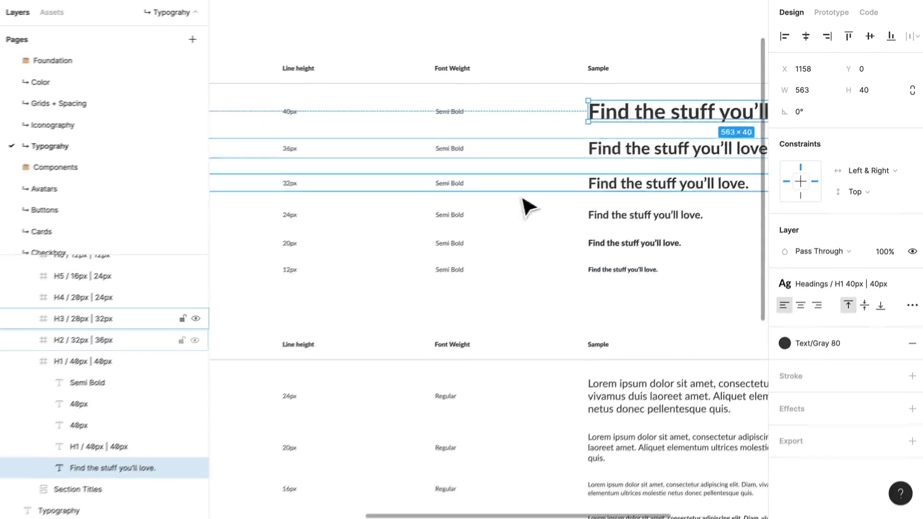
{"action": "scroll", "coordinate": [526, 206], "scroll_direction": "down", "scroll_amount": 3}
{"action": "left_click_drag", "start_coordinate": [503, 155], "coordinate": [419, 296]}
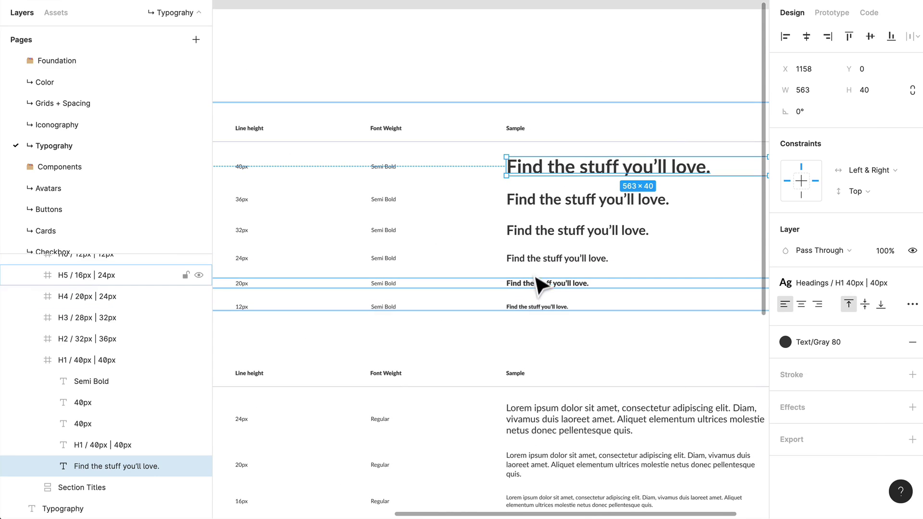
{"action": "scroll", "coordinate": [540, 330], "scroll_direction": "down", "scroll_amount": 1}
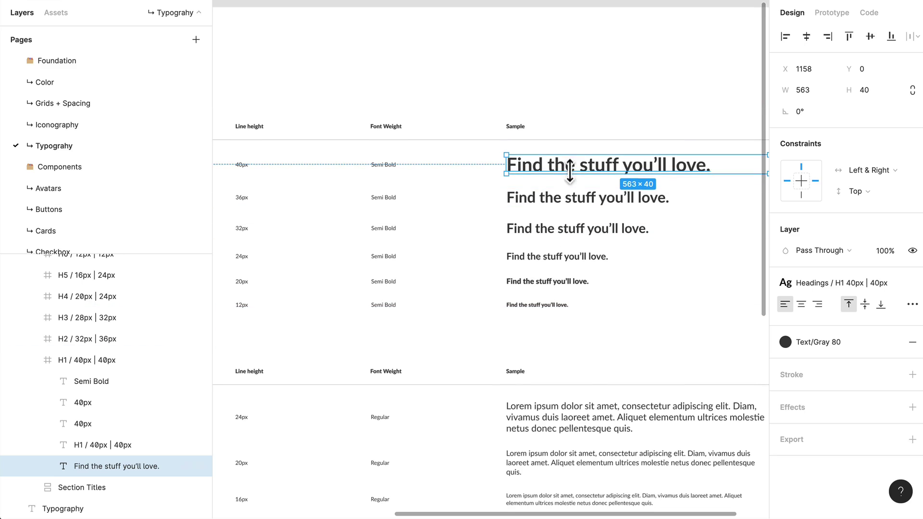
{"action": "scroll", "coordinate": [557, 210], "scroll_direction": "up", "scroll_amount": 1}
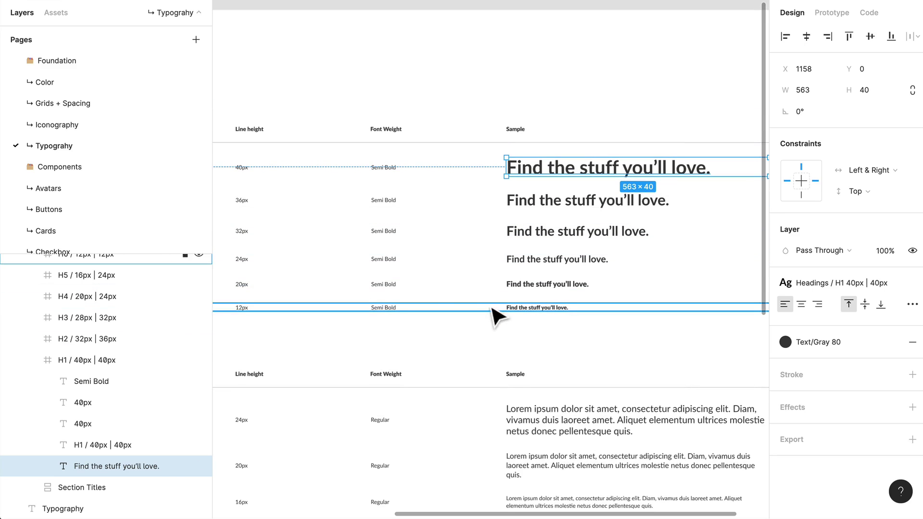
- Examine the style names and font sizes in the Text table, from Body Lg to Hint
{"action": "left_click_drag", "start_coordinate": [381, 337], "coordinate": [544, 169]}
{"action": "left_click_drag", "start_coordinate": [470, 288], "coordinate": [645, 201]}
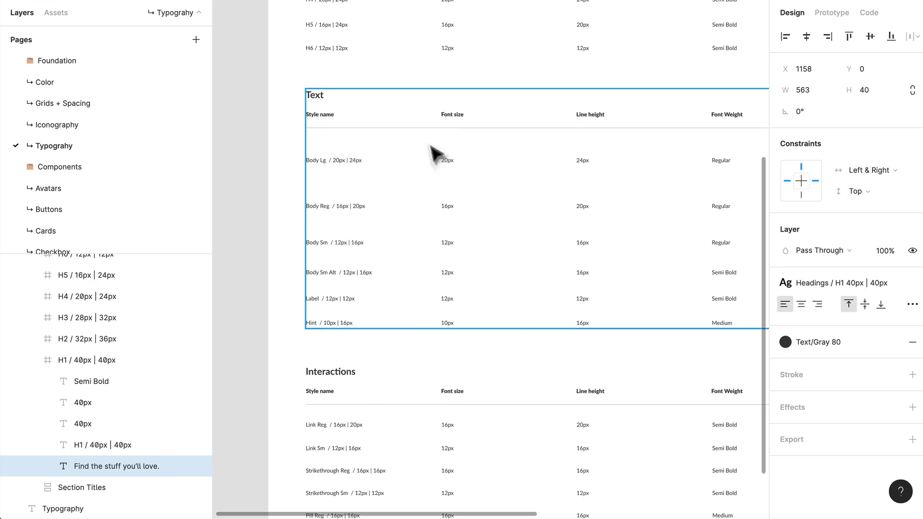
{"action": "scroll", "coordinate": [326, 196], "scroll_direction": "up", "scroll_amount": 5}
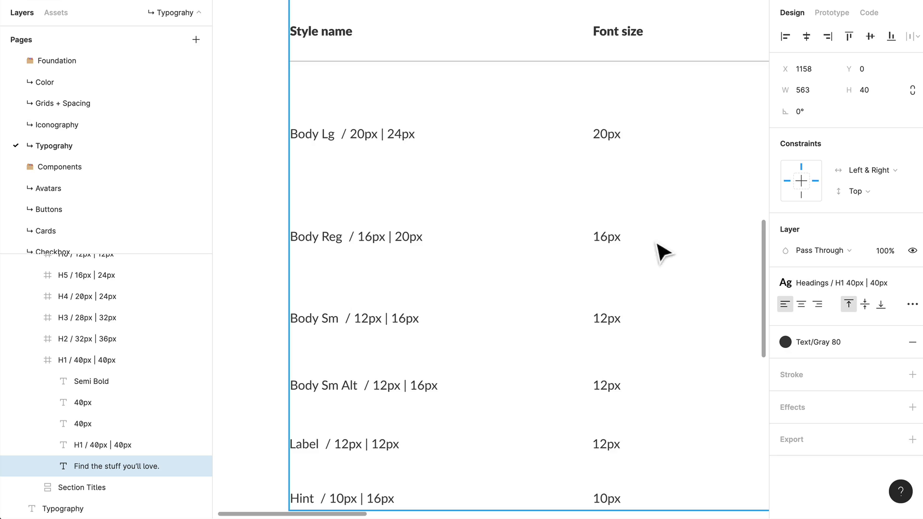
- Examine the Text table's sample column, comparing the body, label and hint samples with their style names
{"action": "left_click_drag", "start_coordinate": [659, 248], "coordinate": [327, 257]}
{"action": "left_click_drag", "start_coordinate": [603, 261], "coordinate": [270, 246]}
{"action": "scroll", "coordinate": [535, 268], "scroll_direction": "right", "scroll_amount": 10}
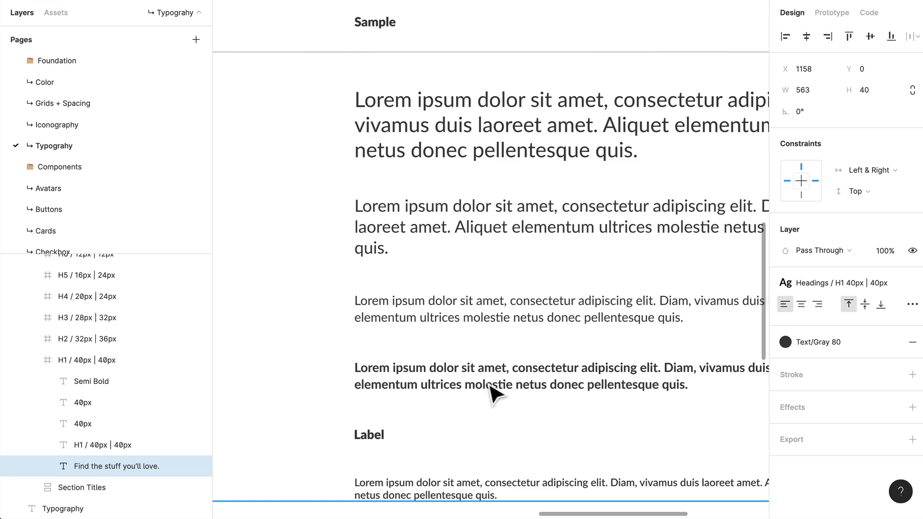
{"action": "scroll", "coordinate": [494, 247], "scroll_direction": "left", "scroll_amount": 10}
{"action": "scroll", "coordinate": [571, 279], "scroll_direction": "left", "scroll_amount": 5}
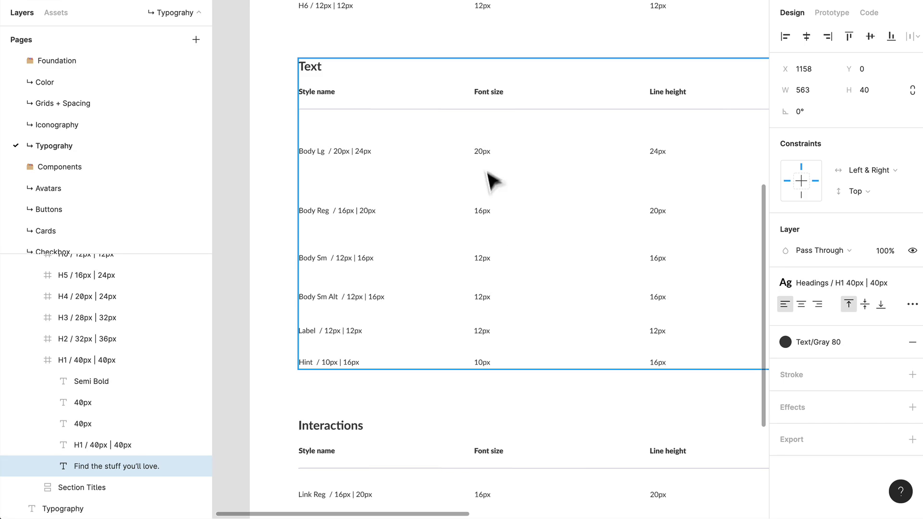
- Compare the font sizes and line heights of the Headings table with those of the Text table
{"action": "scroll", "coordinate": [452, 184], "scroll_direction": "up", "scroll_amount": 5}
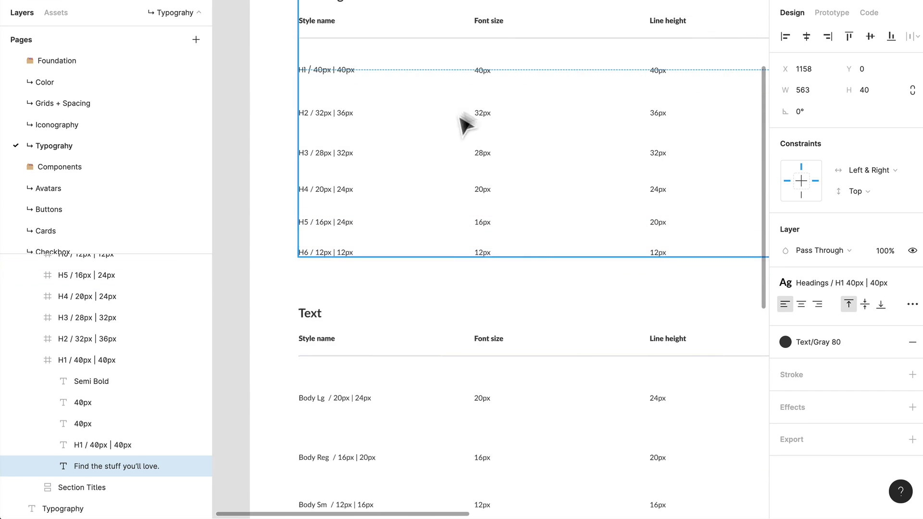
{"action": "scroll", "coordinate": [483, 296], "scroll_direction": "down", "scroll_amount": 3}
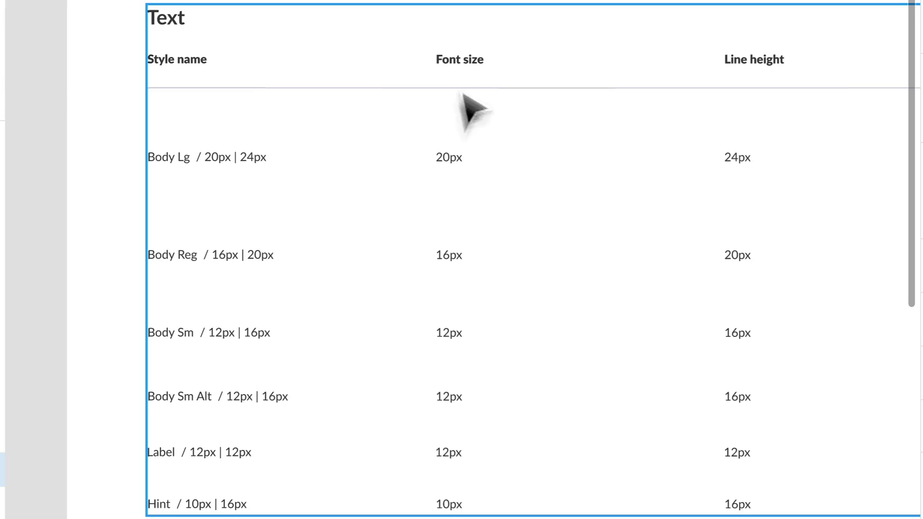
{"action": "scroll", "coordinate": [575, 185], "scroll_direction": "up", "scroll_amount": 1}
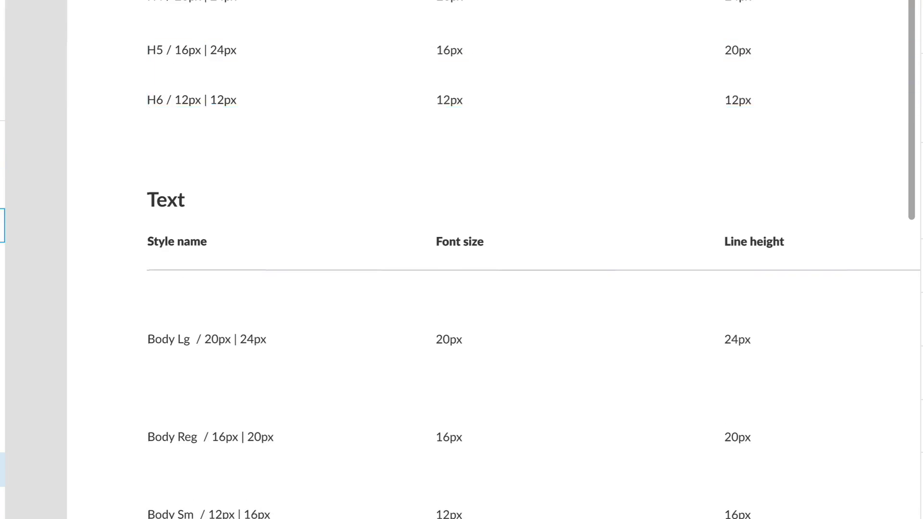
{"action": "scroll", "coordinate": [515, 329], "scroll_direction": "down", "scroll_amount": 3}
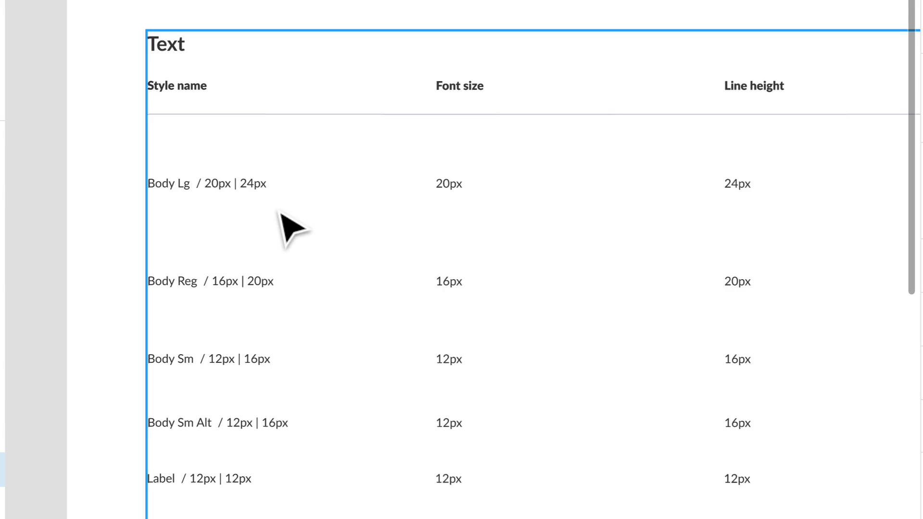
{"action": "scroll", "coordinate": [257, 235], "scroll_direction": "down", "scroll_amount": 1}
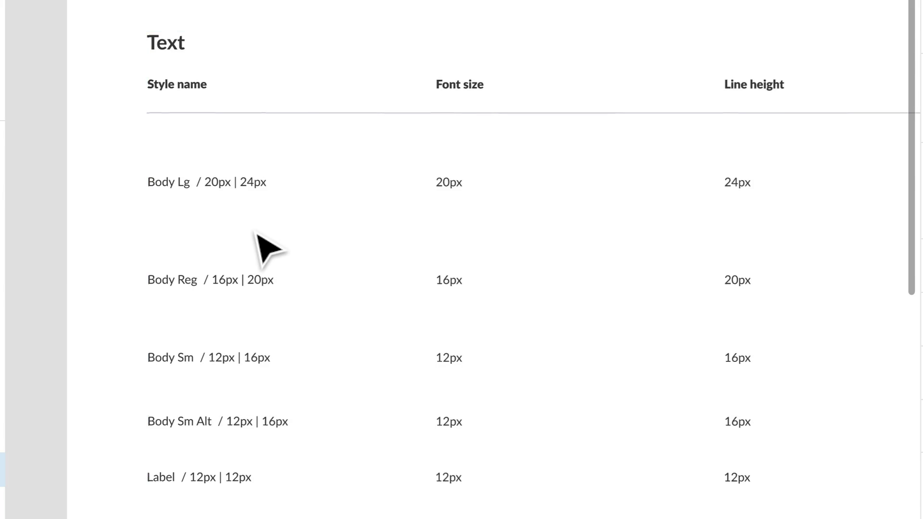
{"action": "scroll", "coordinate": [430, 284], "scroll_direction": "up", "scroll_amount": 1}
{"action": "scroll", "coordinate": [640, 397], "scroll_direction": "down", "scroll_amount": 1}
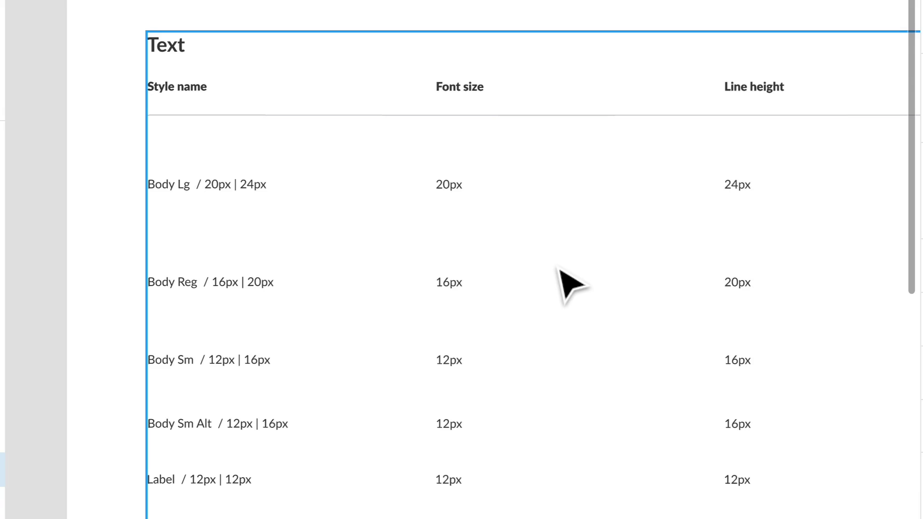
{"action": "scroll", "coordinate": [528, 279], "scroll_direction": "down", "scroll_amount": 1}
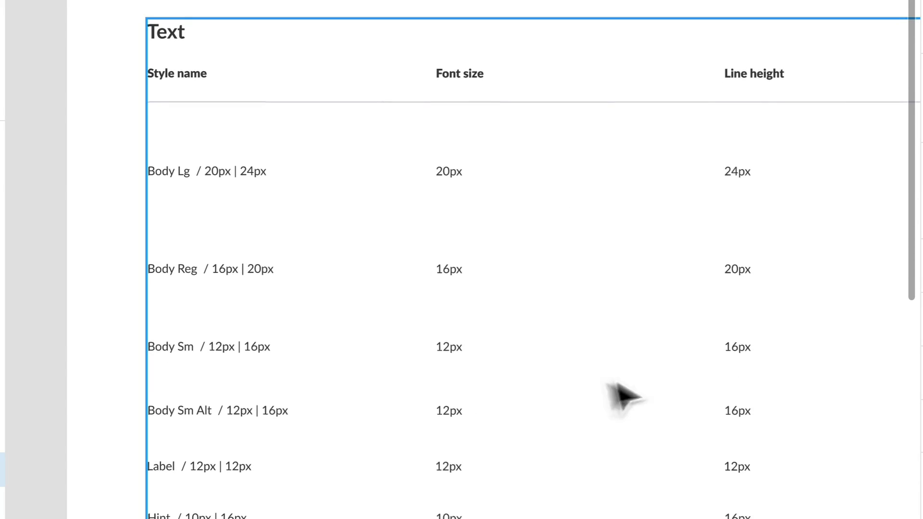
{"action": "scroll", "coordinate": [615, 392], "scroll_direction": "down", "scroll_amount": 1}
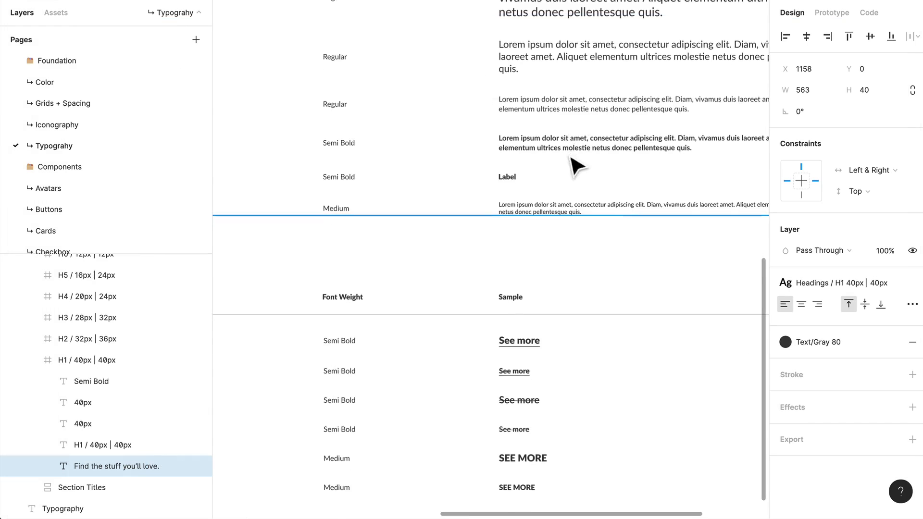
- Compare the font weights and sample text of the Text table with those of the Interactions table
{"action": "scroll", "coordinate": [564, 221], "scroll_direction": "up", "scroll_amount": 5}
{"action": "scroll", "coordinate": [533, 303], "scroll_direction": "down", "scroll_amount": 5}
{"action": "scroll", "coordinate": [481, 308], "scroll_direction": "left", "scroll_amount": 5}
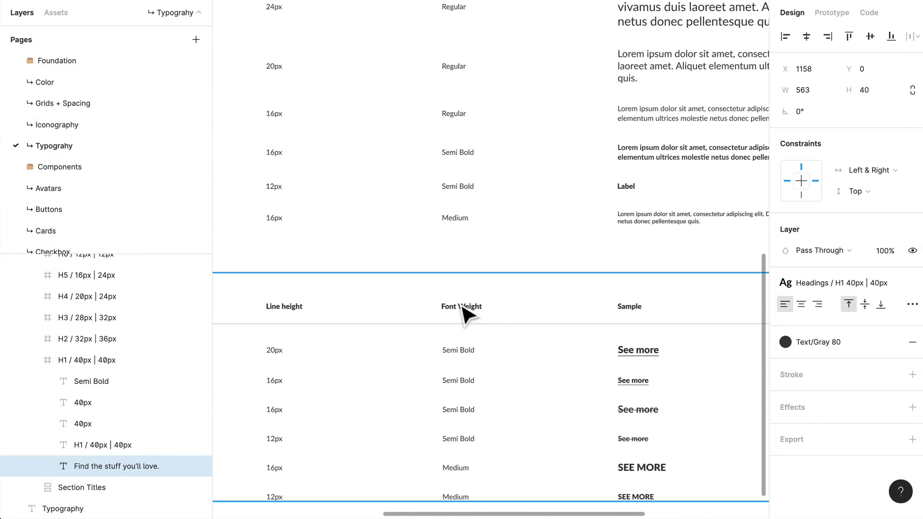
{"action": "left_click_drag", "start_coordinate": [436, 233], "coordinate": [458, 303]}
{"action": "left_click_drag", "start_coordinate": [616, 290], "coordinate": [388, 267]}
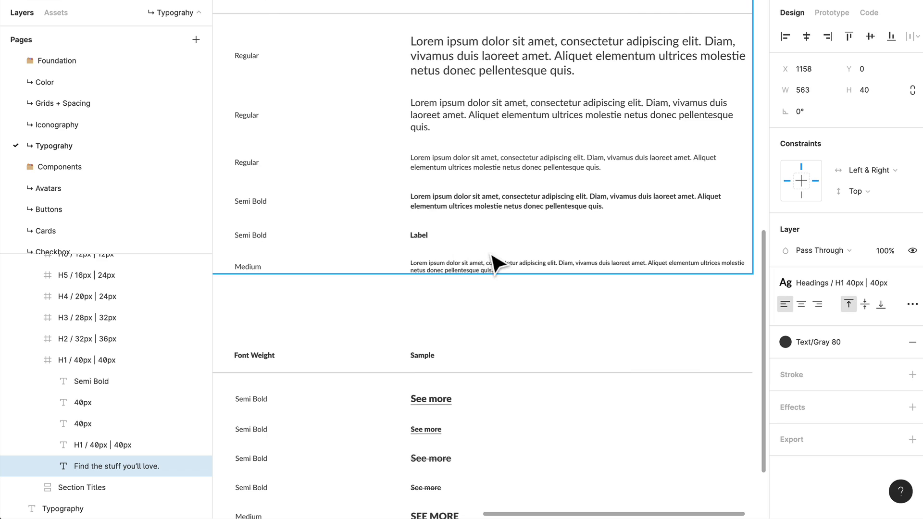
{"action": "left_click_drag", "start_coordinate": [481, 250], "coordinate": [772, 187]}
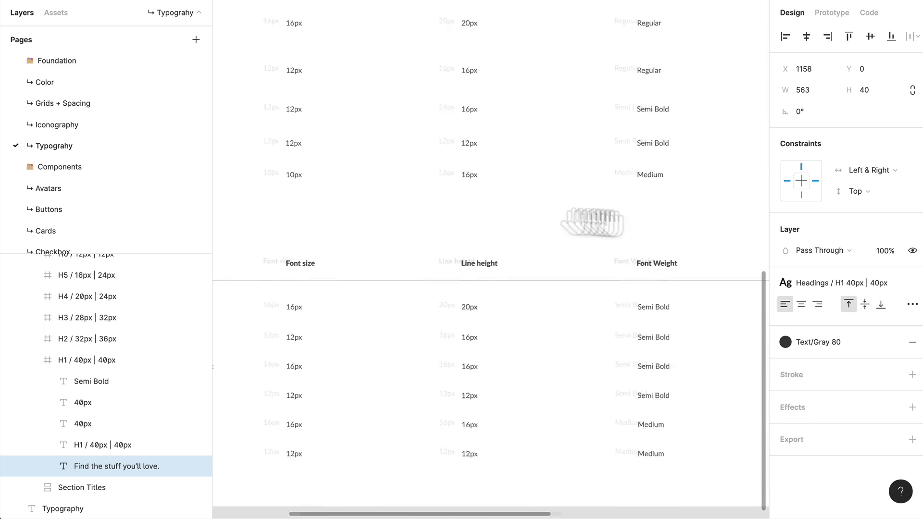
{"action": "left_click_drag", "start_coordinate": [452, 208], "coordinate": [757, 225]}
{"action": "scroll", "coordinate": [545, 183], "scroll_direction": "down", "scroll_amount": 3}
{"action": "scroll", "coordinate": [544, 183], "scroll_direction": "up", "scroll_amount": 1}
{"action": "left_click_drag", "start_coordinate": [631, 204], "coordinate": [404, 213]}
{"action": "scroll", "coordinate": [529, 204], "scroll_direction": "up", "scroll_amount": 1}
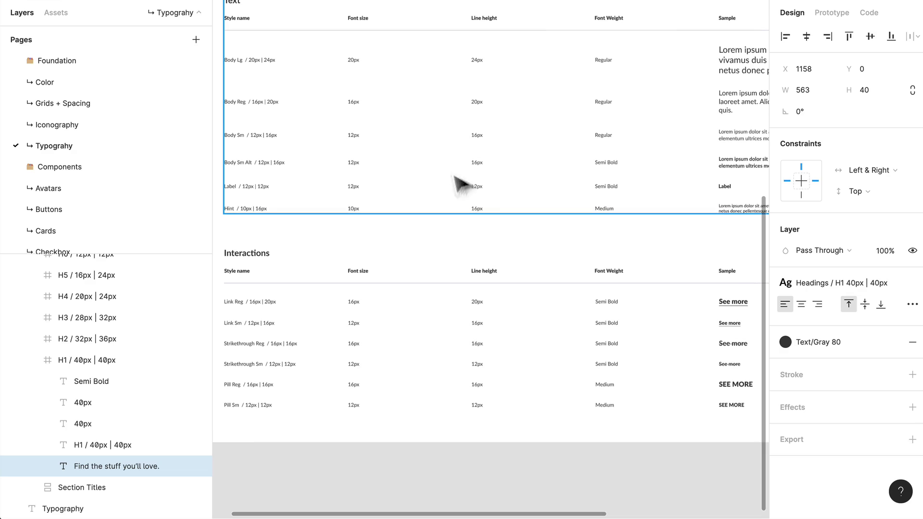
{"action": "left_click_drag", "start_coordinate": [697, 207], "coordinate": [537, 206]}
{"action": "scroll", "coordinate": [579, 190], "scroll_direction": "up", "scroll_amount": 3}
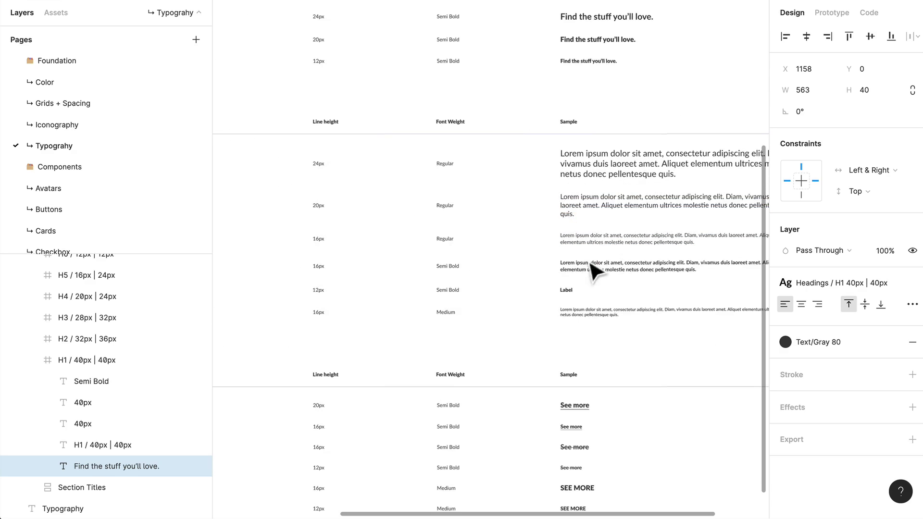
- Examine the Label and Hint rows of the Text table up close, from style name to font weight
{"action": "scroll", "coordinate": [574, 313], "scroll_direction": "up", "scroll_amount": 3}
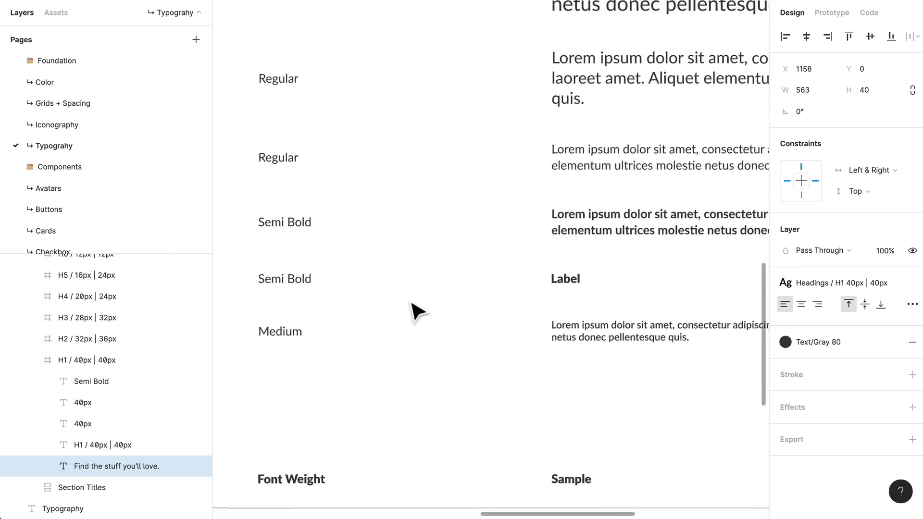
{"action": "scroll", "coordinate": [412, 309], "scroll_direction": "down", "scroll_amount": 5}
{"action": "scroll", "coordinate": [577, 285], "scroll_direction": "up", "scroll_amount": 1}
{"action": "scroll", "coordinate": [326, 292], "scroll_direction": "up", "scroll_amount": 6}
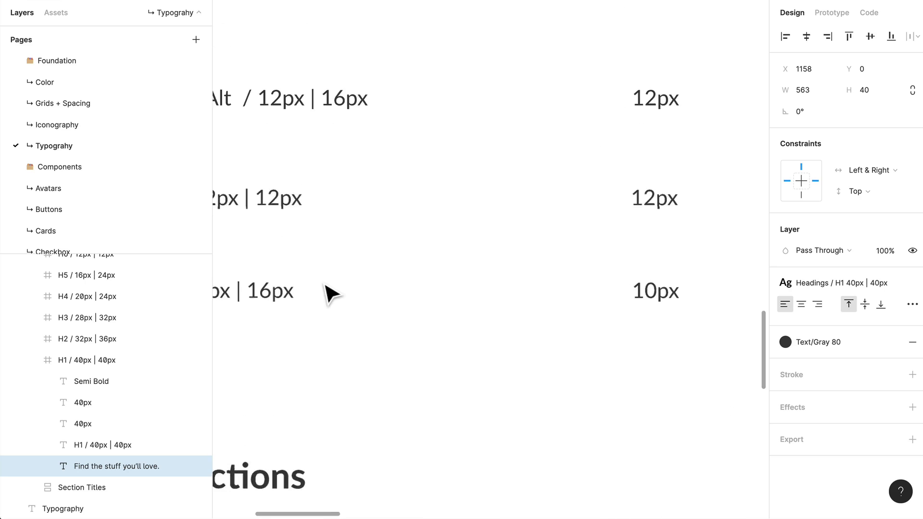
{"action": "scroll", "coordinate": [497, 272], "scroll_direction": "down", "scroll_amount": 5}
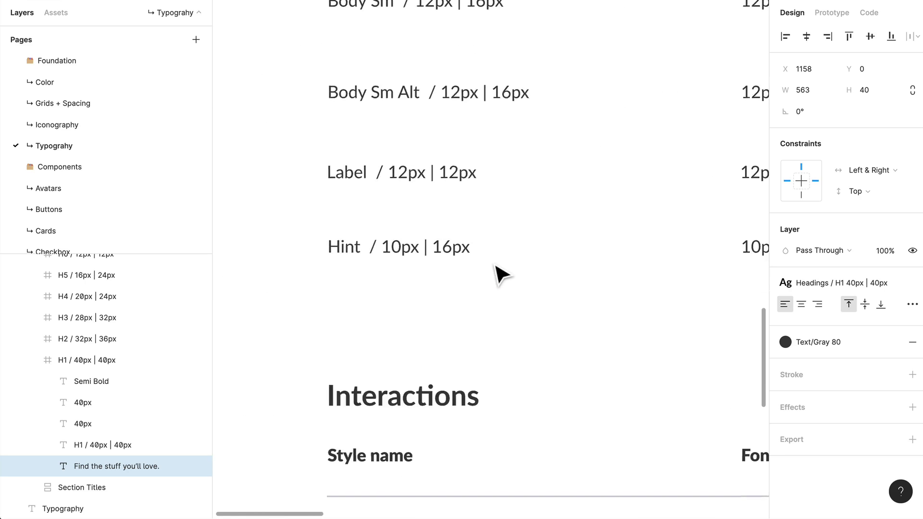
{"action": "scroll", "coordinate": [577, 276], "scroll_direction": "up", "scroll_amount": 4}
{"action": "scroll", "coordinate": [592, 280], "scroll_direction": "right", "scroll_amount": 12}
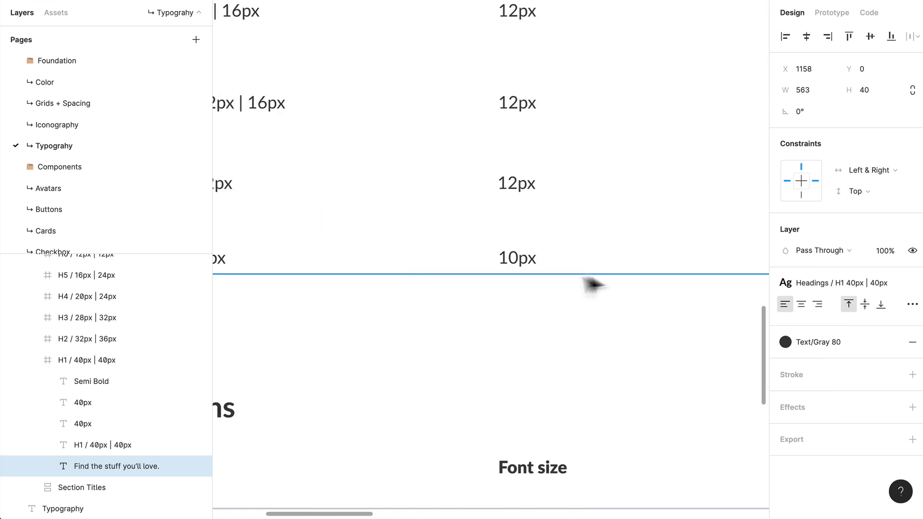
{"action": "scroll", "coordinate": [417, 300], "scroll_direction": "right", "scroll_amount": 15}
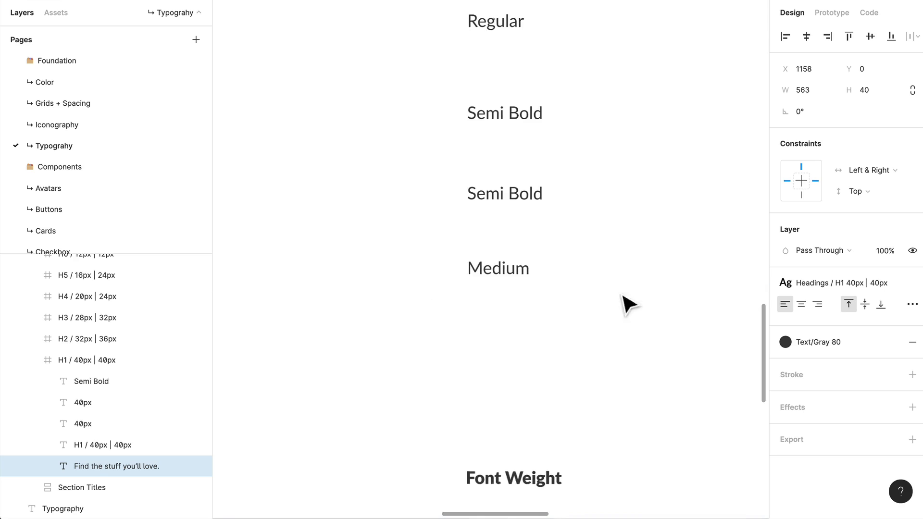
{"action": "scroll", "coordinate": [598, 288], "scroll_direction": "down", "scroll_amount": 4}
{"action": "scroll", "coordinate": [599, 288], "scroll_direction": "up", "scroll_amount": 4}
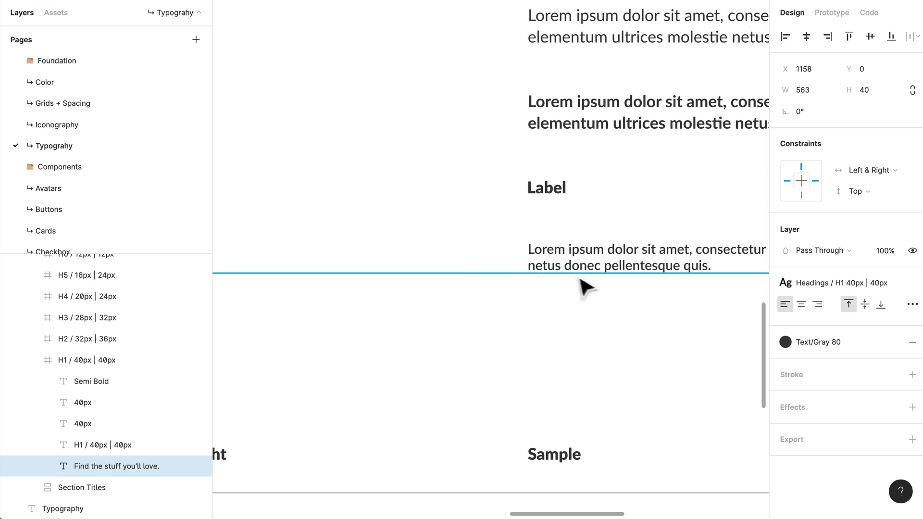
- Select the Hint row's sample text and review the available text styles from Headings to Interactions
{"action": "scroll", "coordinate": [579, 269], "scroll_direction": "up", "scroll_amount": 1}
{"action": "left_click", "coordinate": [580, 269]}
{"action": "double_click", "coordinate": [580, 269]}
{"action": "double_click", "coordinate": [579, 269]}
{"action": "left_click_drag", "start_coordinate": [538, 286], "coordinate": [380, 251]}
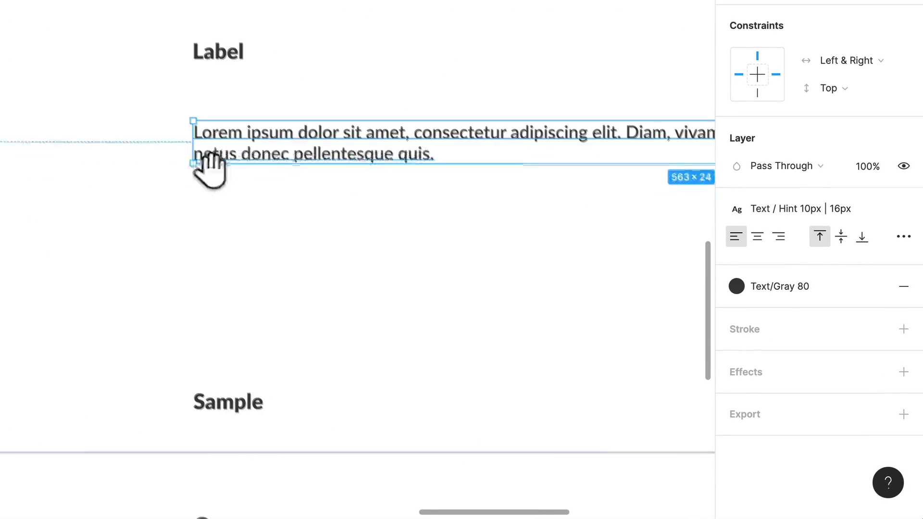
{"action": "left_click", "coordinate": [846, 212]}
{"action": "scroll", "coordinate": [777, 390], "scroll_direction": "up", "scroll_amount": 4}
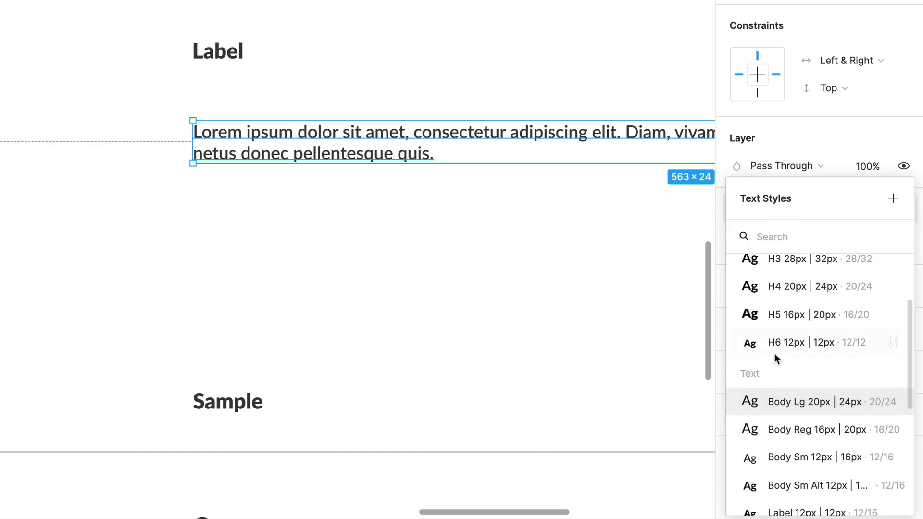
{"action": "scroll", "coordinate": [778, 386], "scroll_direction": "down", "scroll_amount": 2}
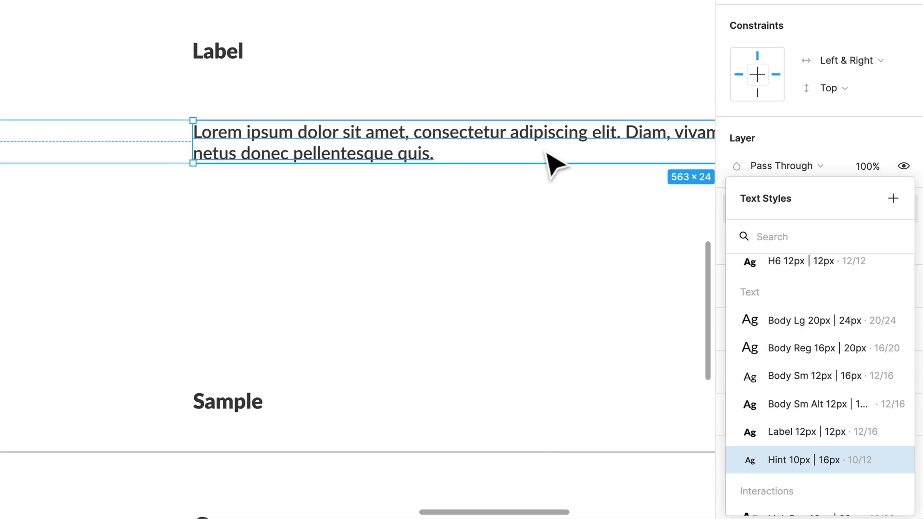
{"action": "left_click", "coordinate": [583, 293]}
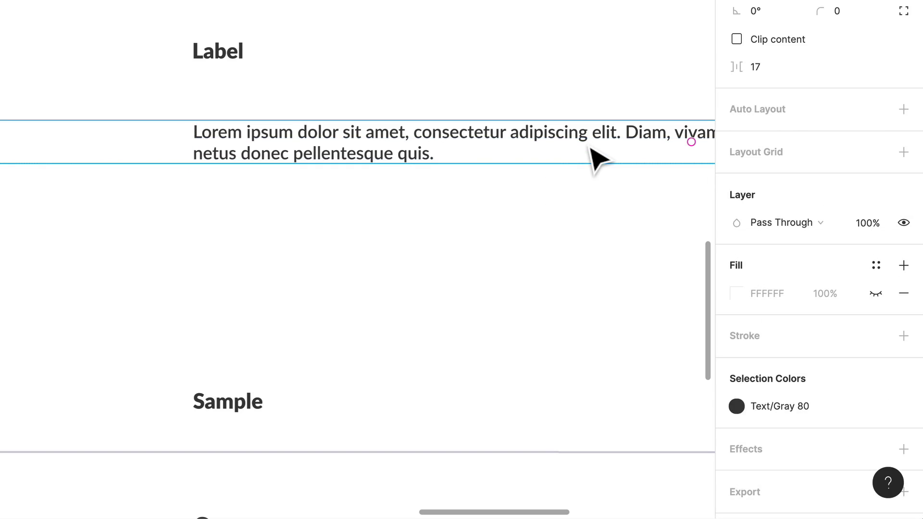
- Apply the Headings H1 40px | 40px text style to the Hint row's sample text
{"action": "left_click", "coordinate": [592, 149]}
{"action": "left_click", "coordinate": [904, 208]}
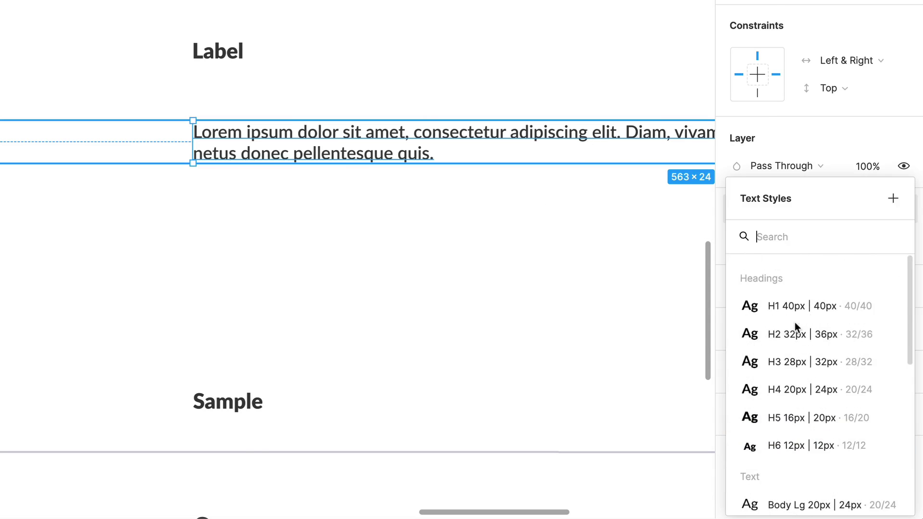
{"action": "left_click", "coordinate": [795, 308]}
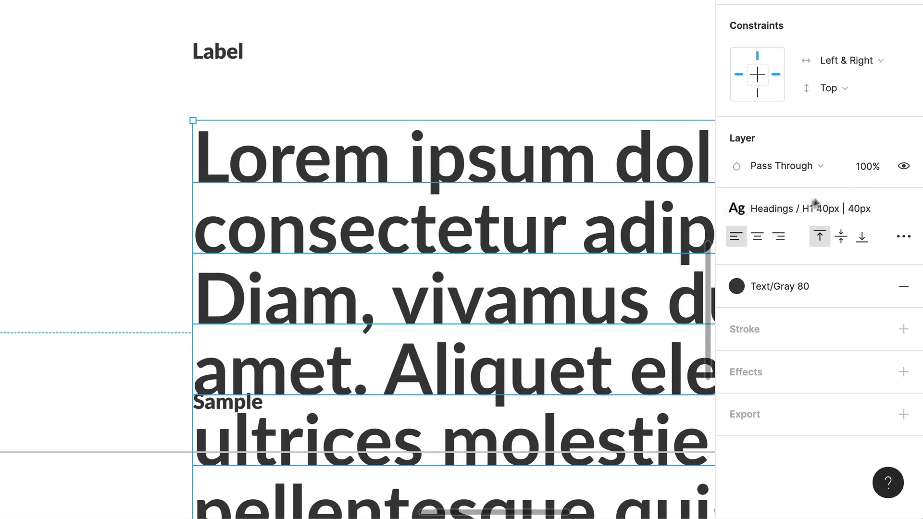
- Switch the Hint row's sample text back to the Hint 10px | 16px text style
{"action": "left_click", "coordinate": [789, 208]}
{"action": "scroll", "coordinate": [817, 374], "scroll_direction": "down", "scroll_amount": 1}
{"action": "scroll", "coordinate": [816, 376], "scroll_direction": "down", "scroll_amount": 3}
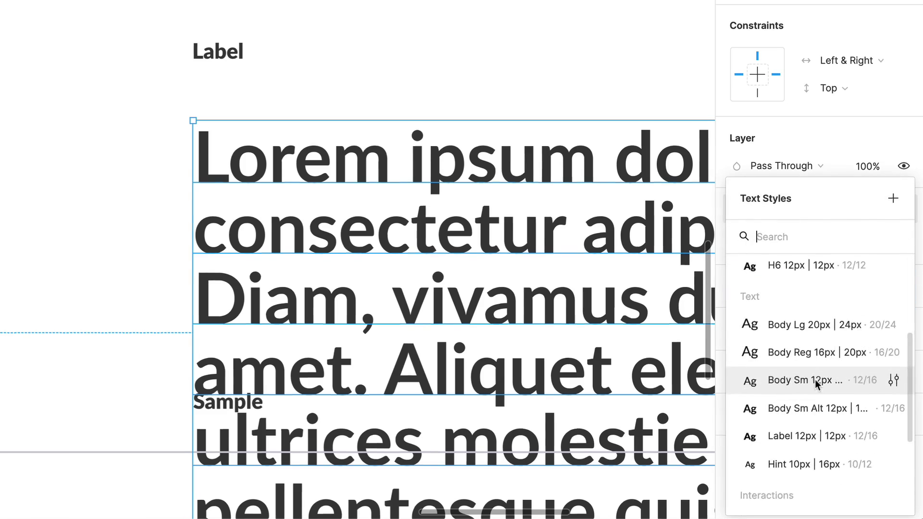
{"action": "left_click", "coordinate": [817, 465]}
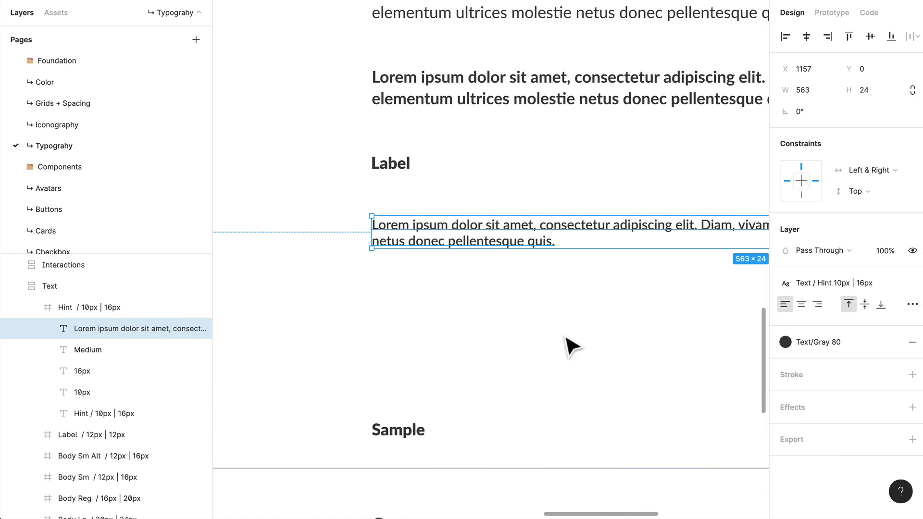
- Examine the Interactions table's link, strikethrough and pill styles across all of its columns
{"action": "scroll", "coordinate": [565, 337], "scroll_direction": "down", "scroll_amount": 4}
{"action": "left_click_drag", "start_coordinate": [612, 332], "coordinate": [768, 271]}
{"action": "left_click_drag", "start_coordinate": [553, 262], "coordinate": [628, 230]}
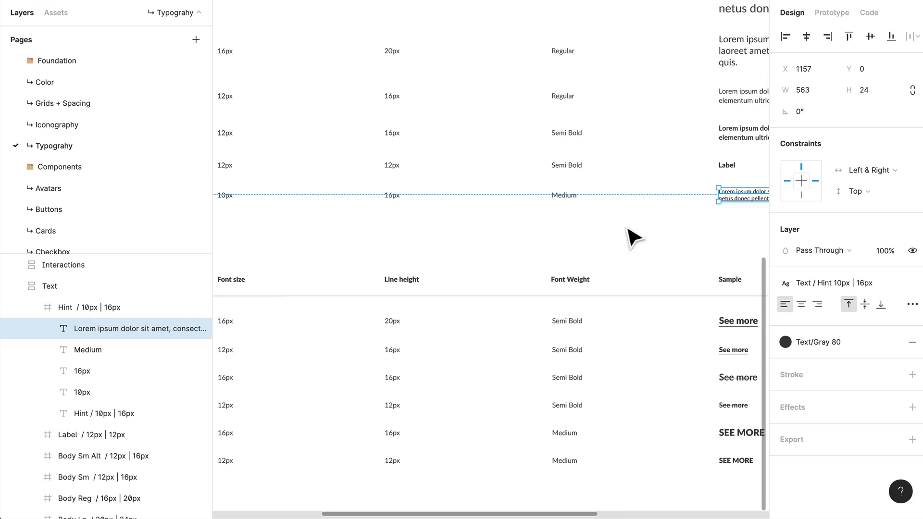
{"action": "left_click_drag", "start_coordinate": [596, 260], "coordinate": [708, 195]}
{"action": "left_click_drag", "start_coordinate": [420, 317], "coordinate": [670, 279]}
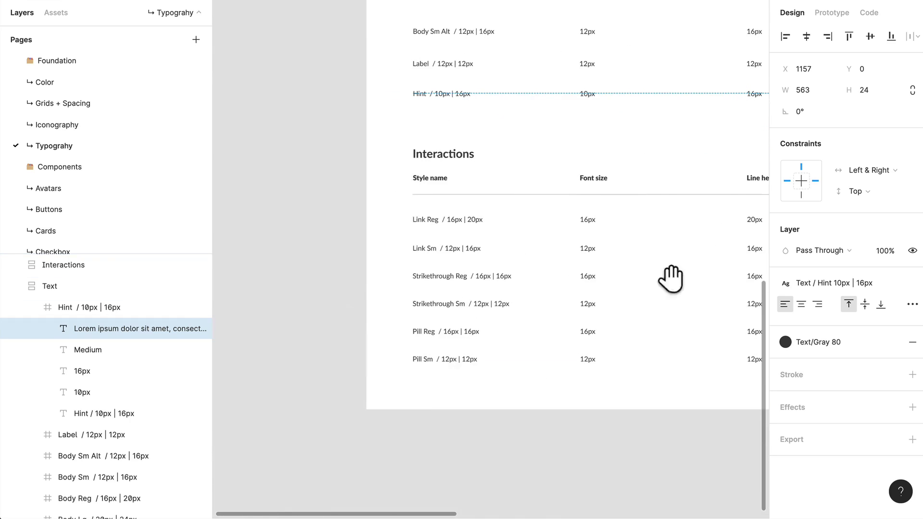
{"action": "left_click_drag", "start_coordinate": [562, 285], "coordinate": [439, 296]}
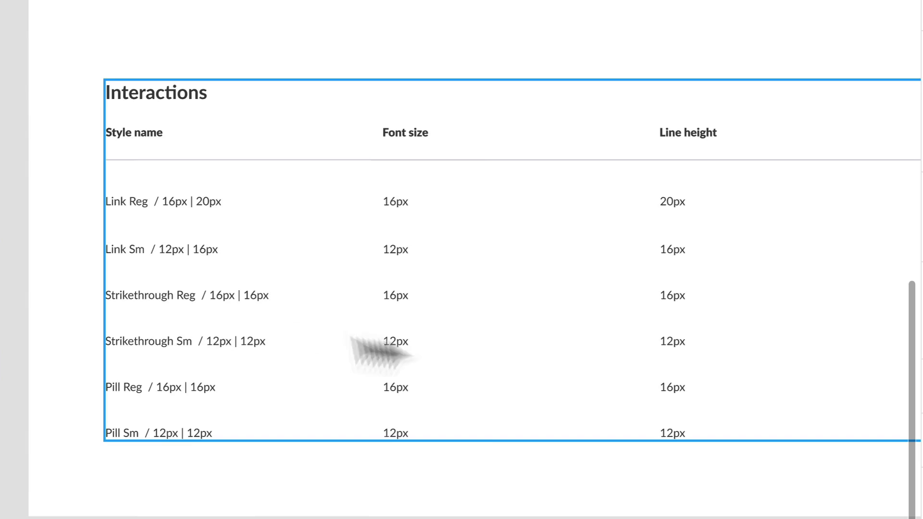
{"action": "left_click_drag", "start_coordinate": [504, 341], "coordinate": [221, 306]}
{"action": "left_click_drag", "start_coordinate": [585, 288], "coordinate": [307, 286]}
{"action": "scroll", "coordinate": [381, 309], "scroll_direction": "left", "scroll_amount": 10}
{"action": "scroll", "coordinate": [315, 245], "scroll_direction": "up", "scroll_amount": 1}
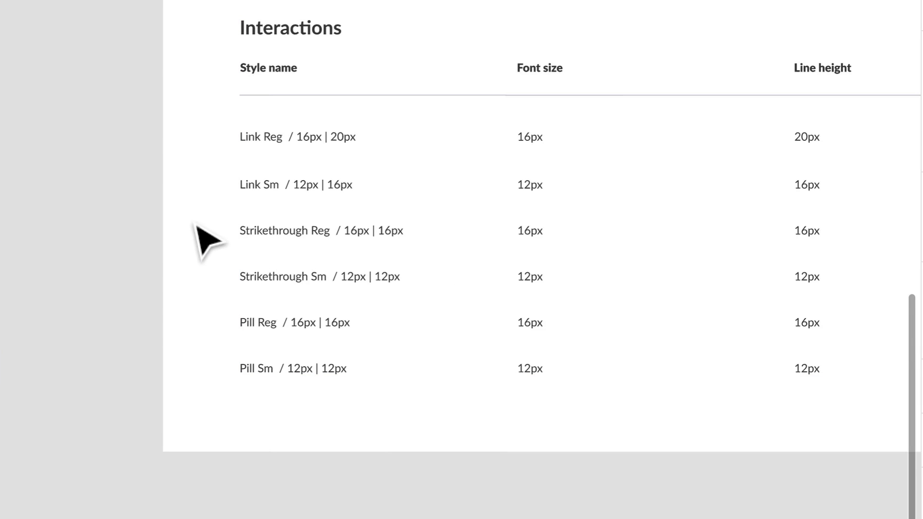
- Inspect the Strikethrough Reg row and the Interactions table as a whole
{"action": "scroll", "coordinate": [433, 384], "scroll_direction": "up", "scroll_amount": 2}
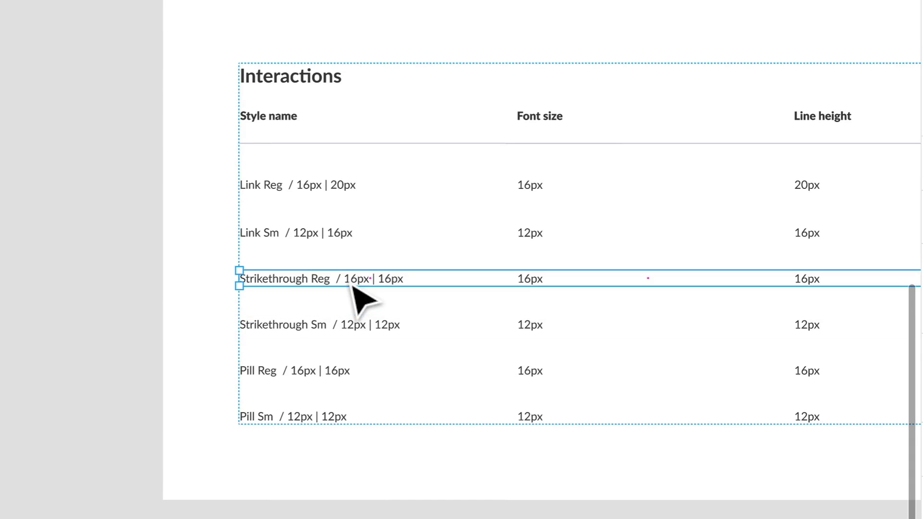
{"action": "left_click_drag", "start_coordinate": [644, 337], "coordinate": [287, 309]}
{"action": "left_click_drag", "start_coordinate": [636, 282], "coordinate": [896, 230]}
{"action": "scroll", "coordinate": [404, 217], "scroll_direction": "down", "scroll_amount": 1}
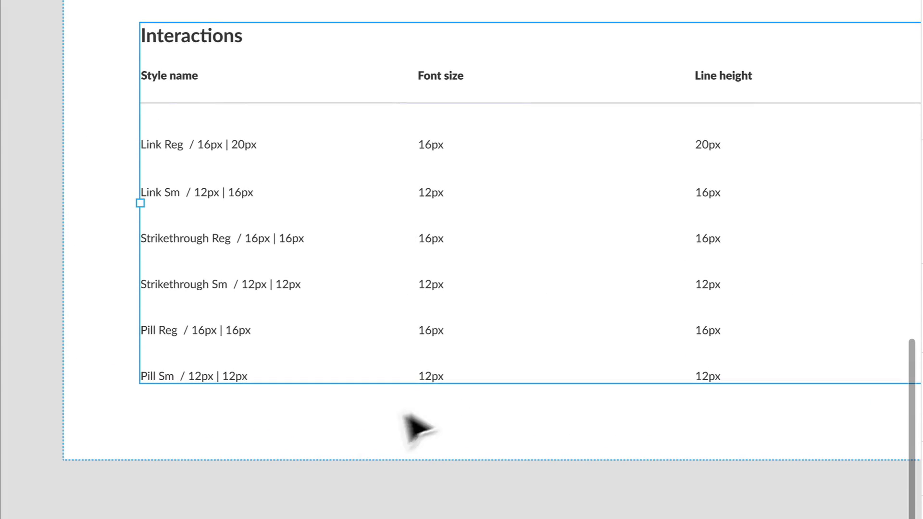
- Inspect the Pill Reg and Pill Sm rows across their font size, line height and font weight columns
{"action": "double_click", "coordinate": [194, 338]}
{"action": "left_click", "coordinate": [199, 375]}
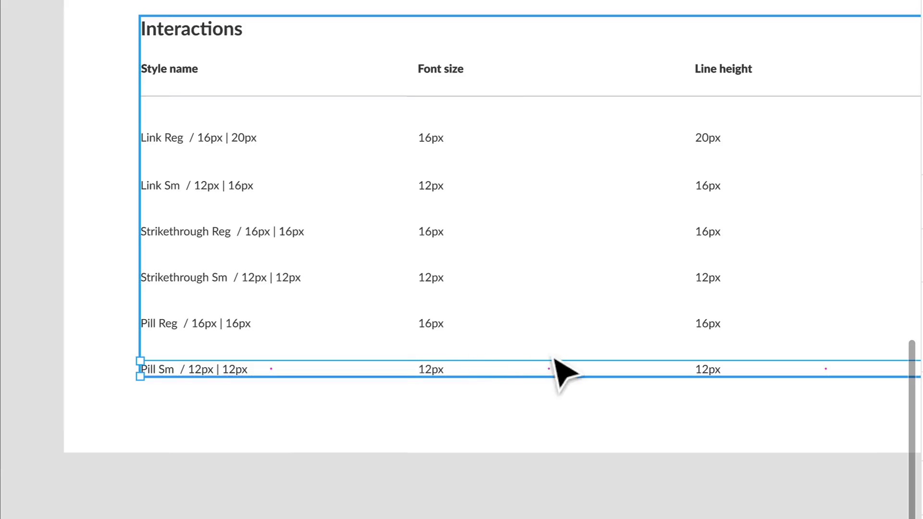
{"action": "left_click_drag", "start_coordinate": [554, 358], "coordinate": [443, 372]}
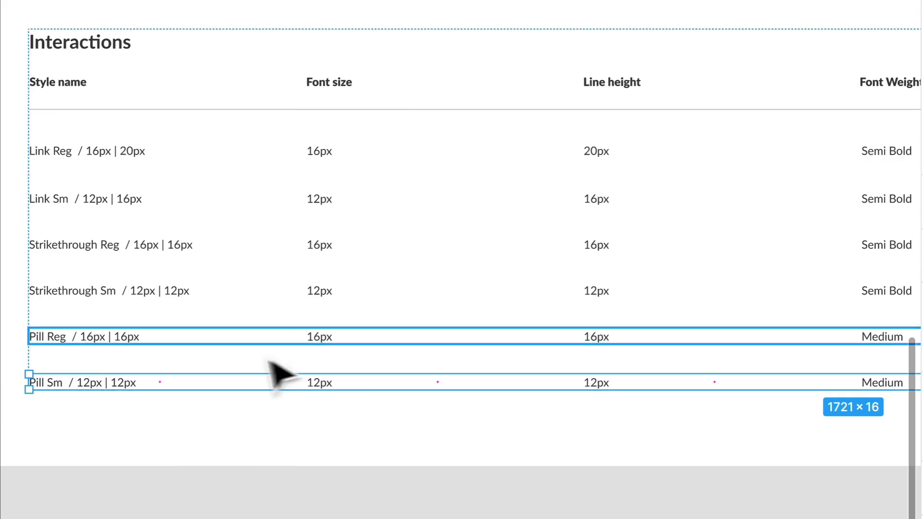
{"action": "left_click_drag", "start_coordinate": [659, 385], "coordinate": [454, 392]}
{"action": "left_click_drag", "start_coordinate": [613, 378], "coordinate": [357, 382]}
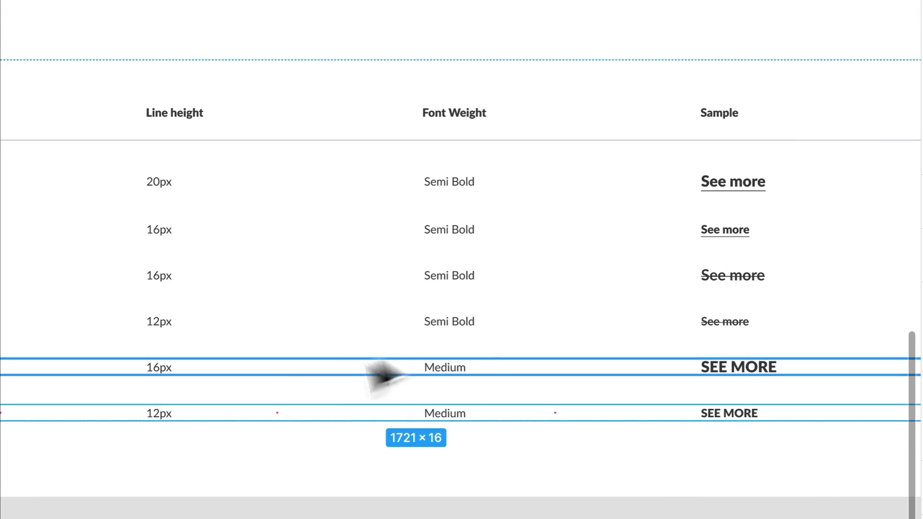
- Compare the uppercase pill samples with the strikethrough and link samples in the Interactions table
{"action": "left_click", "coordinate": [771, 373]}
{"action": "left_click", "coordinate": [731, 428]}
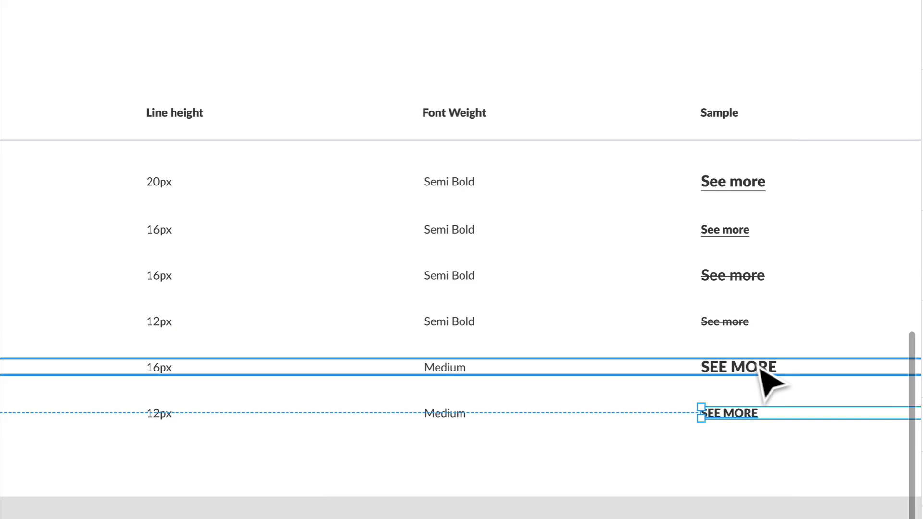
{"action": "left_click", "coordinate": [765, 281]}
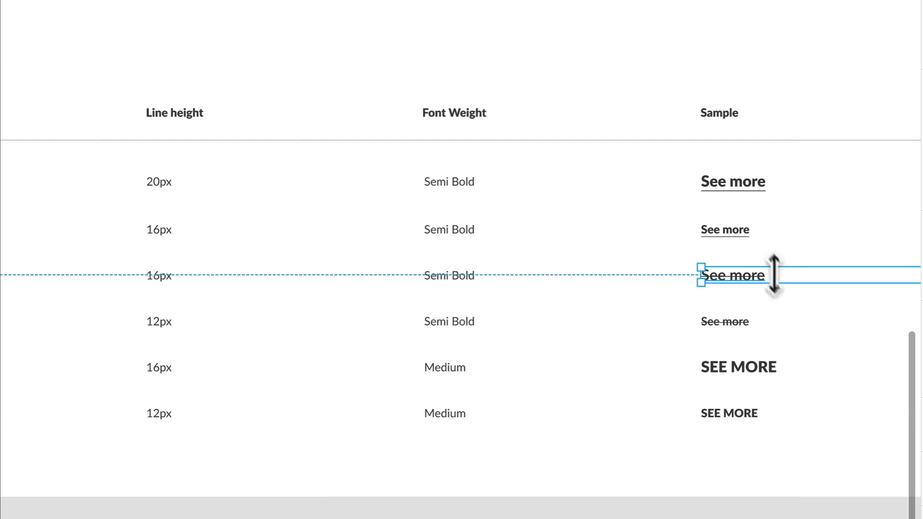
{"action": "left_click", "coordinate": [762, 190]}
- Examine the Text table's font weights and sample paragraphs, from the large body style down to the hint
{"action": "scroll", "coordinate": [694, 243], "scroll_direction": "up", "scroll_amount": 10}
{"action": "scroll", "coordinate": [693, 243], "scroll_direction": "right", "scroll_amount": 3}
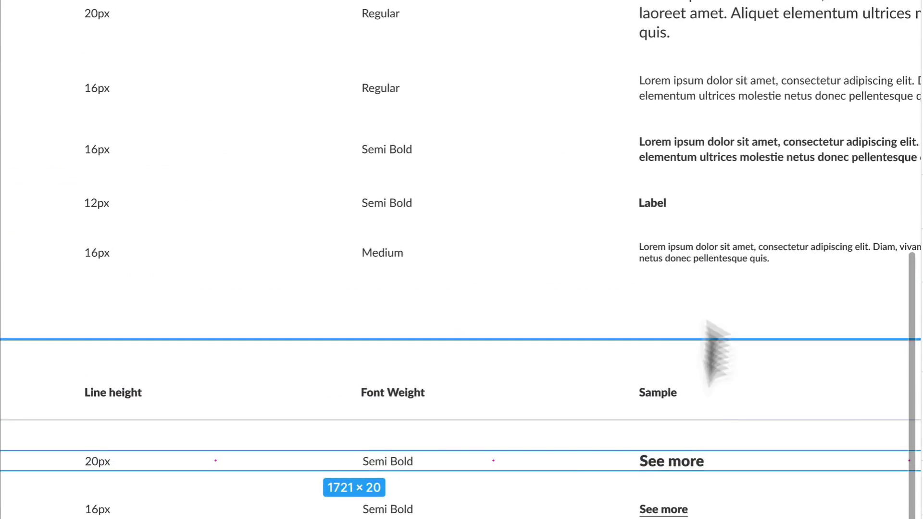
{"action": "scroll", "coordinate": [653, 391], "scroll_direction": "down", "scroll_amount": 1}
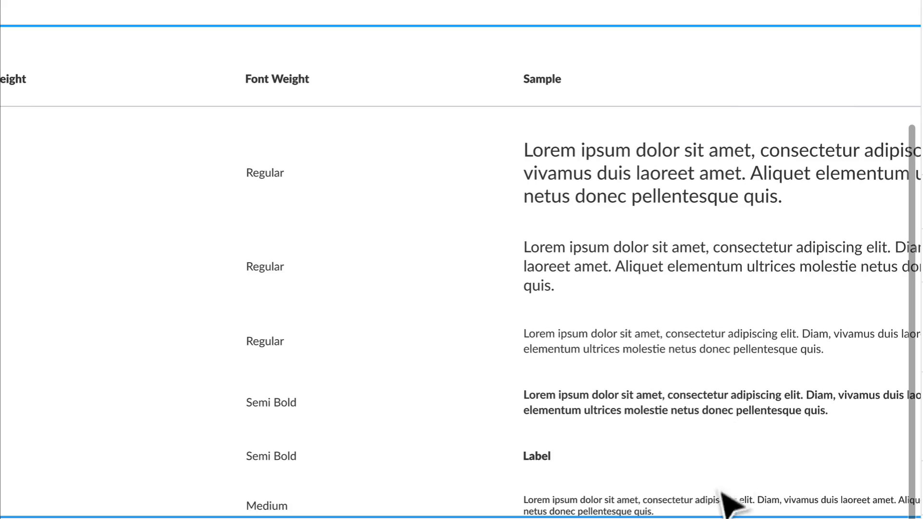
{"action": "left_click_drag", "start_coordinate": [801, 412], "coordinate": [639, 412]}
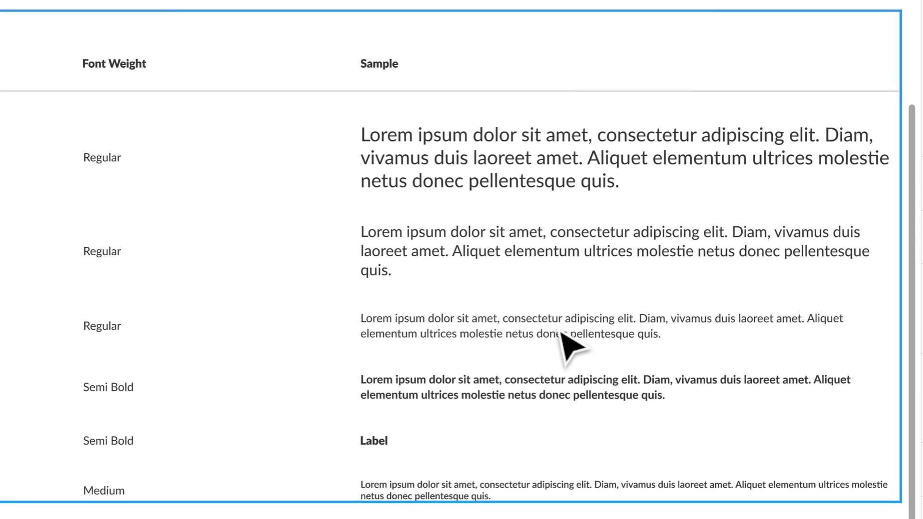
- Bring the whole Typography frame into view and clear the selection to review the file's local text styles
{"action": "scroll", "coordinate": [561, 332], "scroll_direction": "down", "scroll_amount": 3}
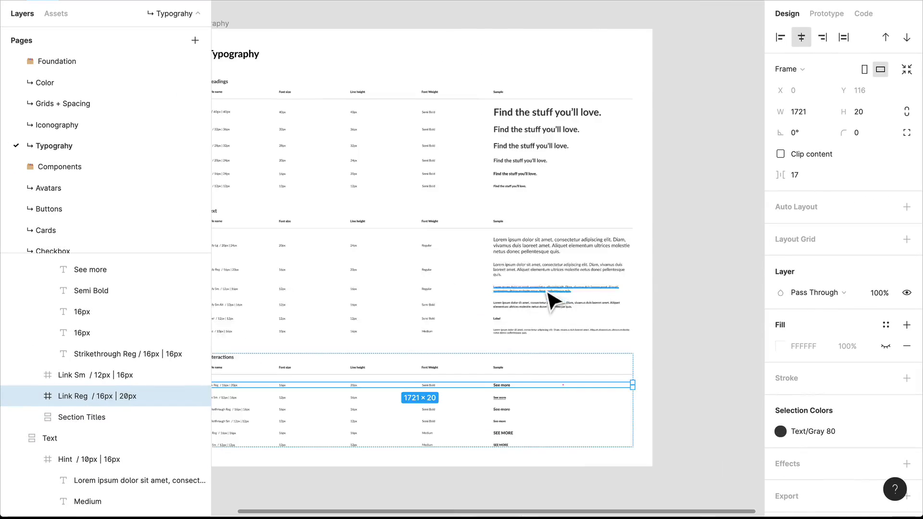
{"action": "left_click_drag", "start_coordinate": [556, 309], "coordinate": [641, 291]}
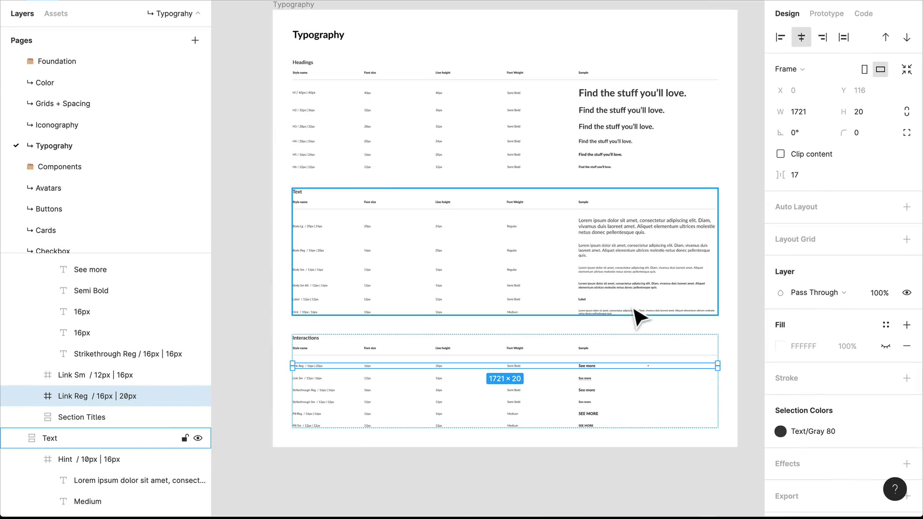
{"action": "left_click", "coordinate": [251, 144]}
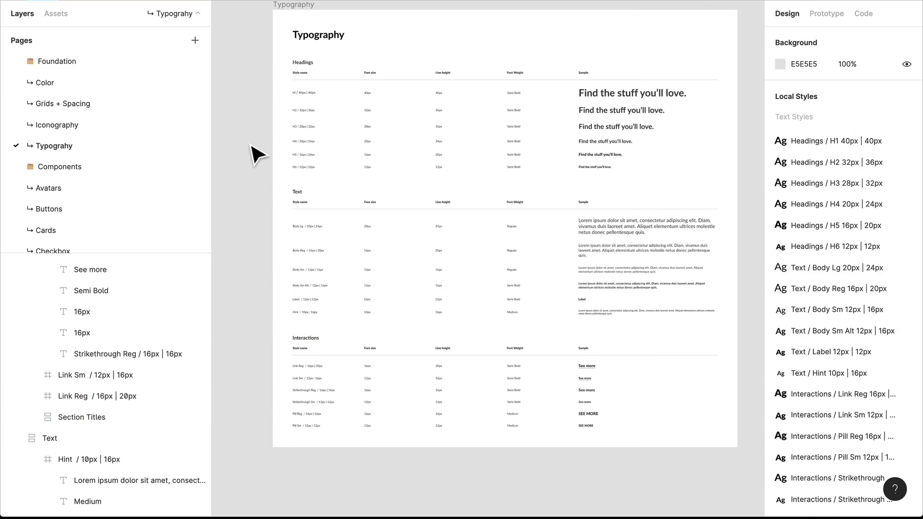
{"action": "left_click_drag", "start_coordinate": [254, 154], "coordinate": [239, 196]}
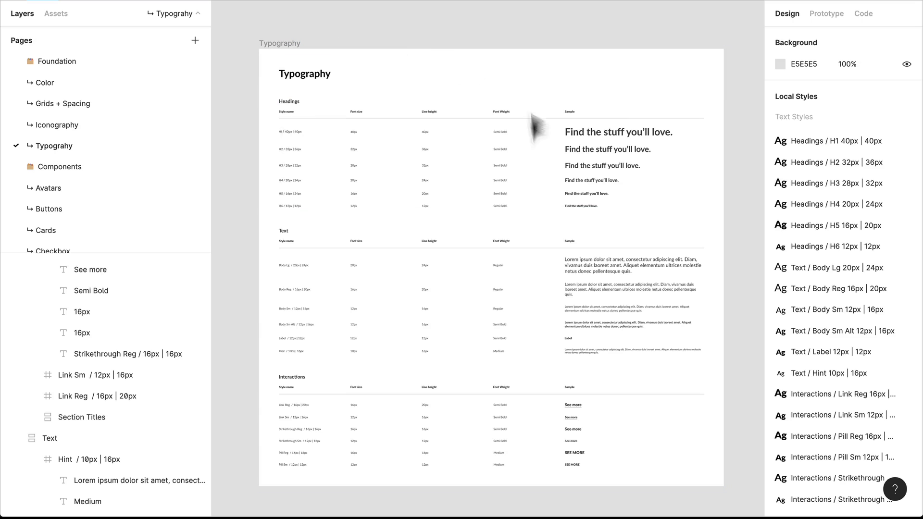